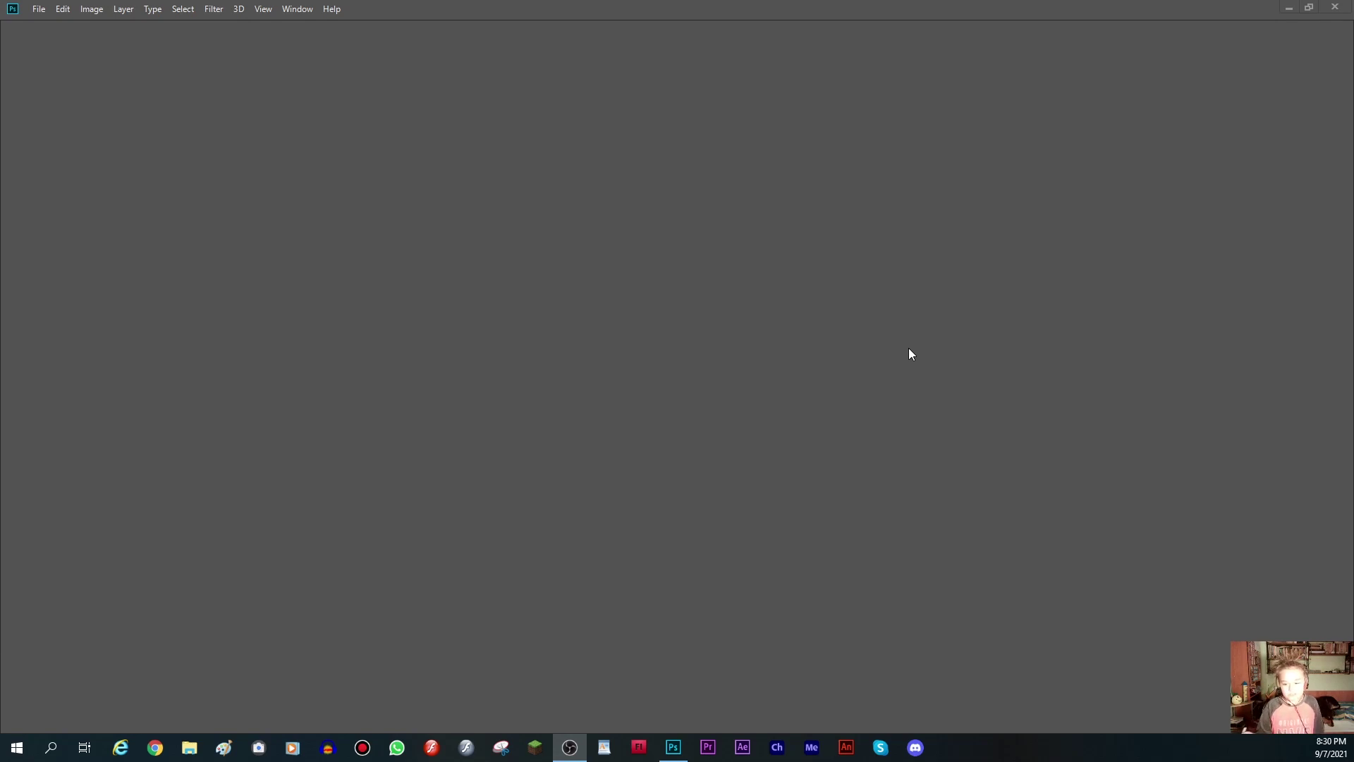
Create a new blank 1920x1080 landscape document, Untitled-1, from the recent presets
click(38, 9)
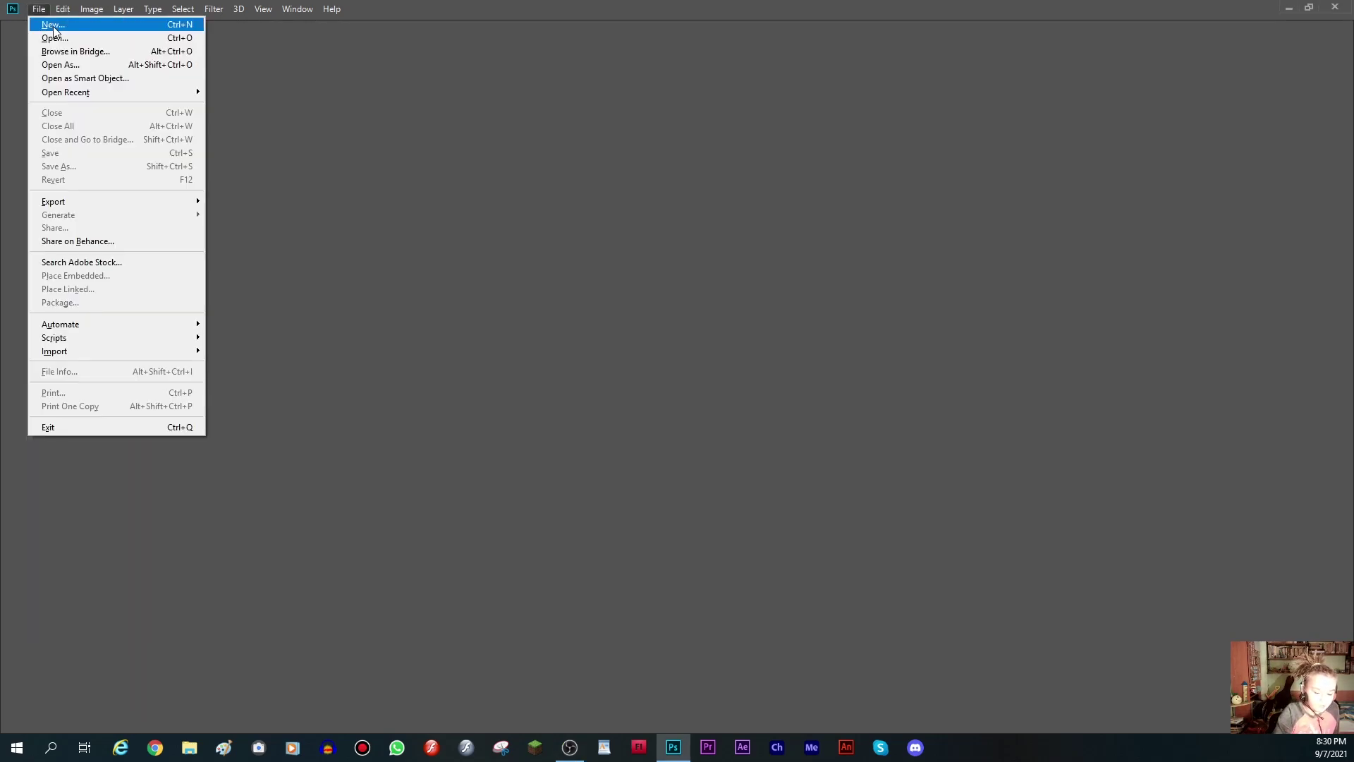
click(56, 29)
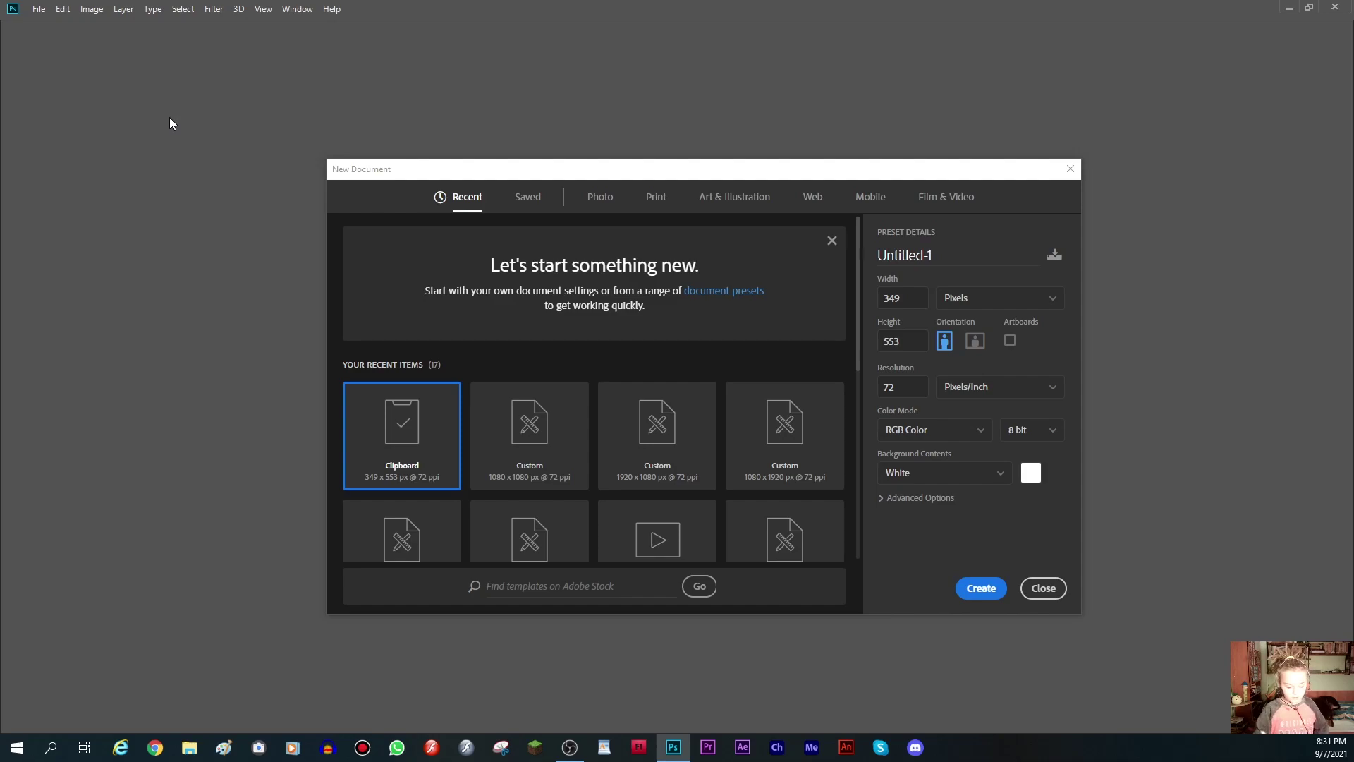
click(590, 412)
key(Right)
key(Right)
scroll(596, 409, down, 2)
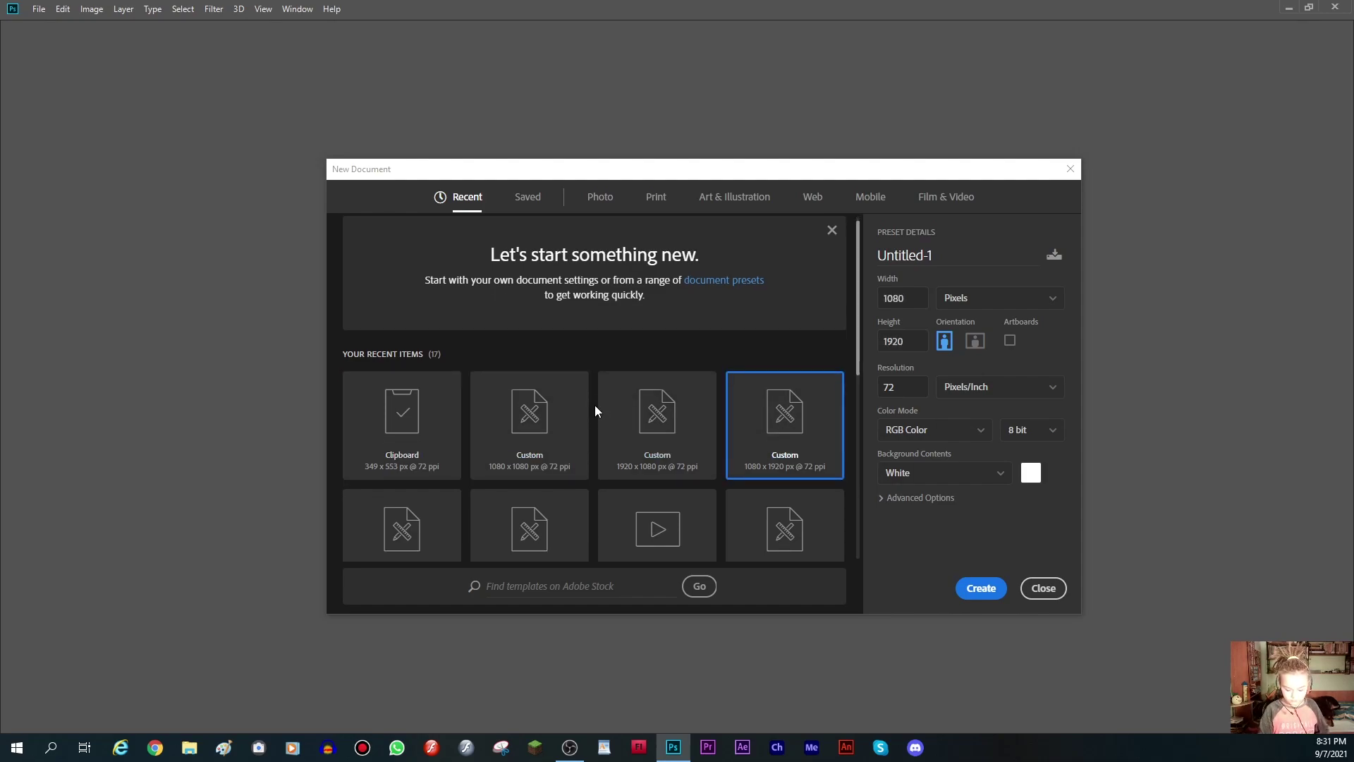
key(Left)
key(Escape)
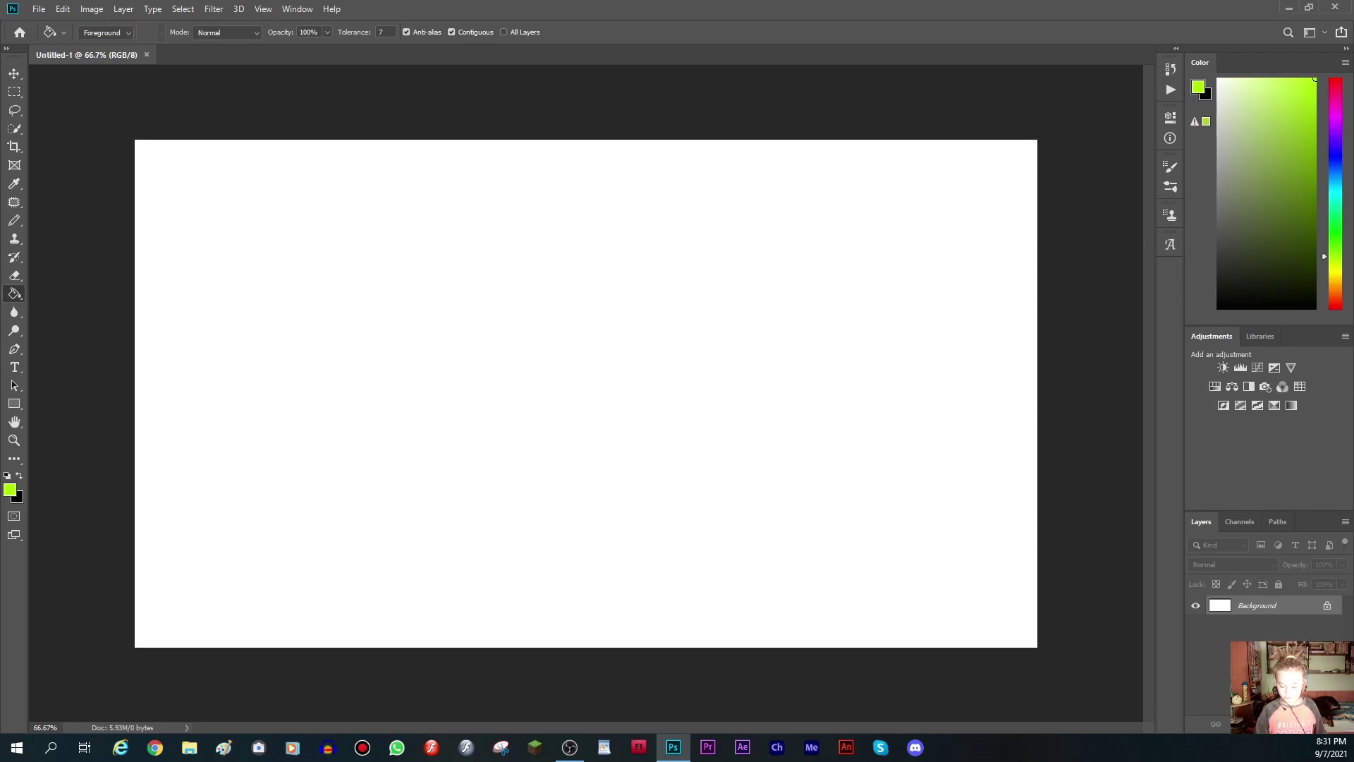
Paste the black-and-white portrait onto a new Layer 1 near the canvas centre
click(1314, 725)
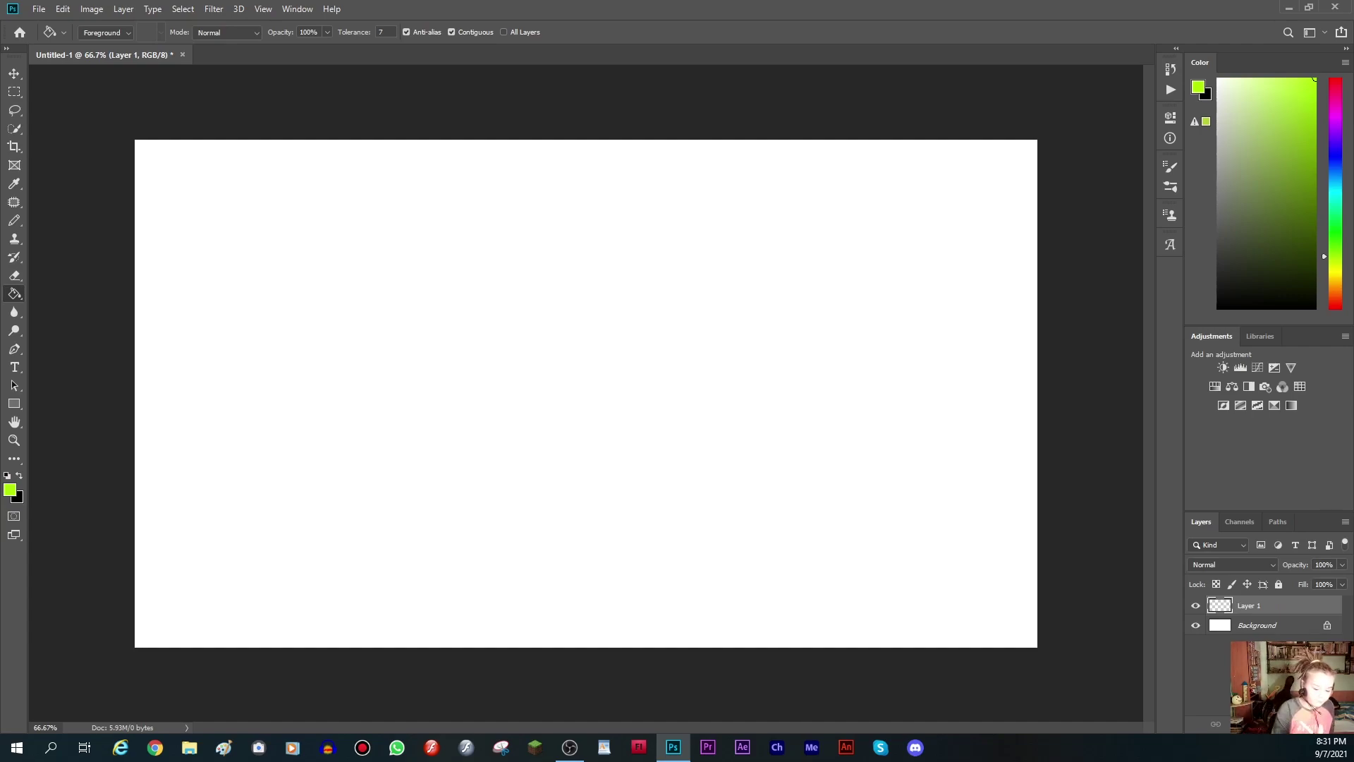
click(63, 9)
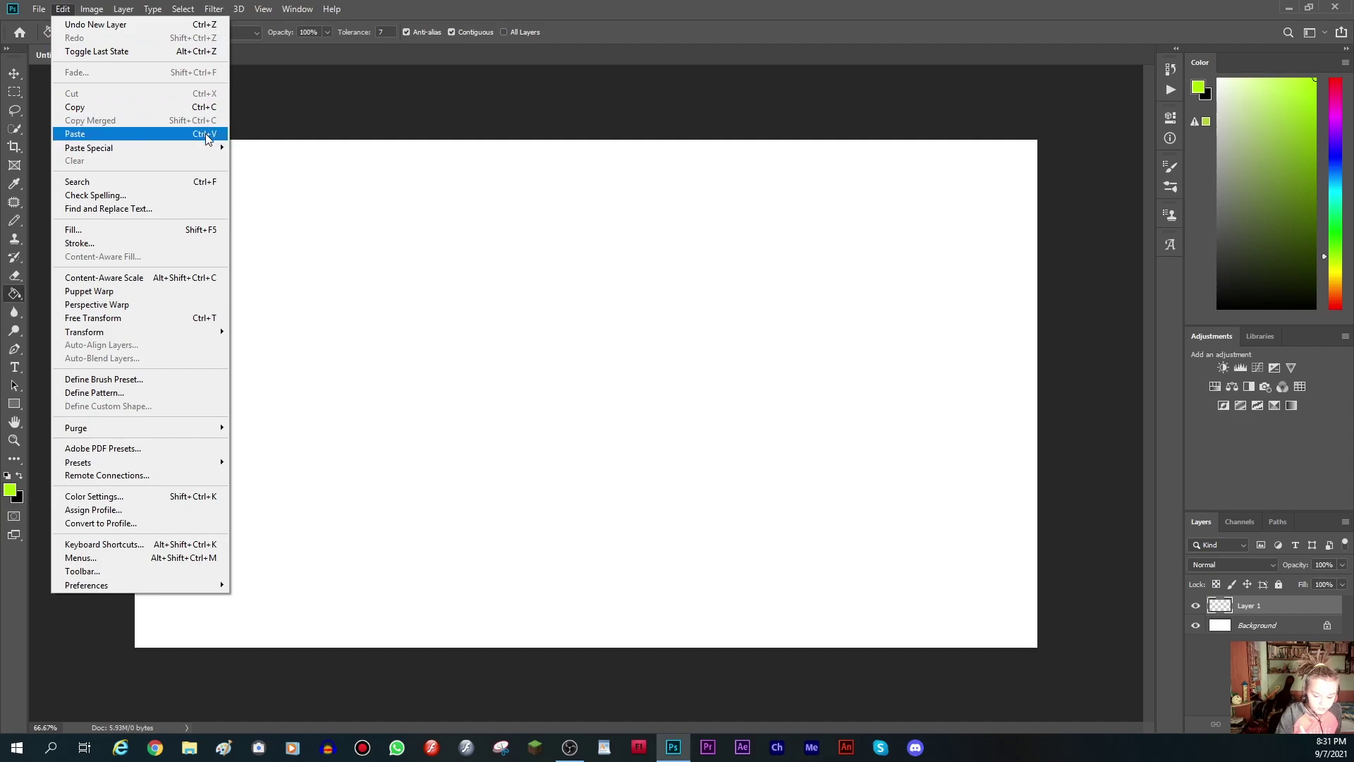
click(168, 135)
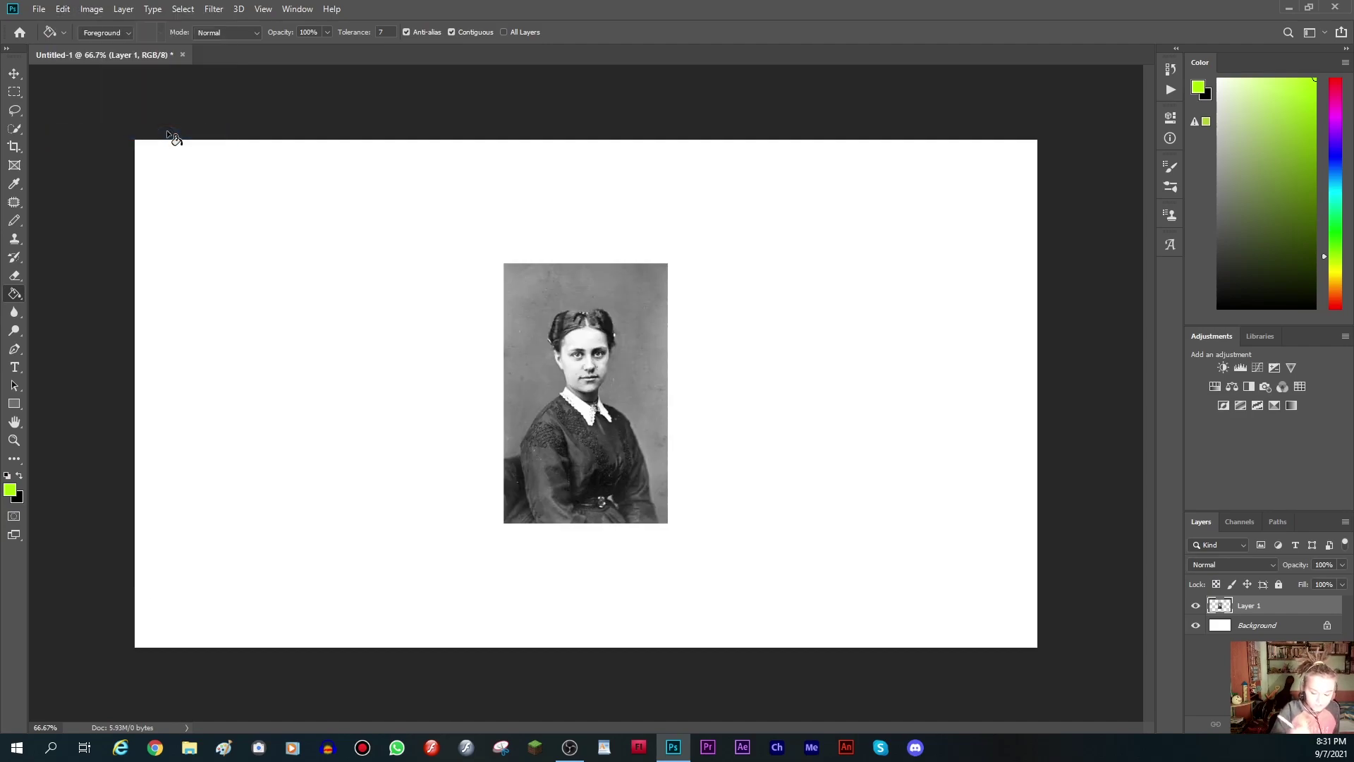
click(14, 75)
mouse_move(573, 344)
mouse_down()
mouse_move(579, 368)
mouse_move(571, 335)
mouse_up()
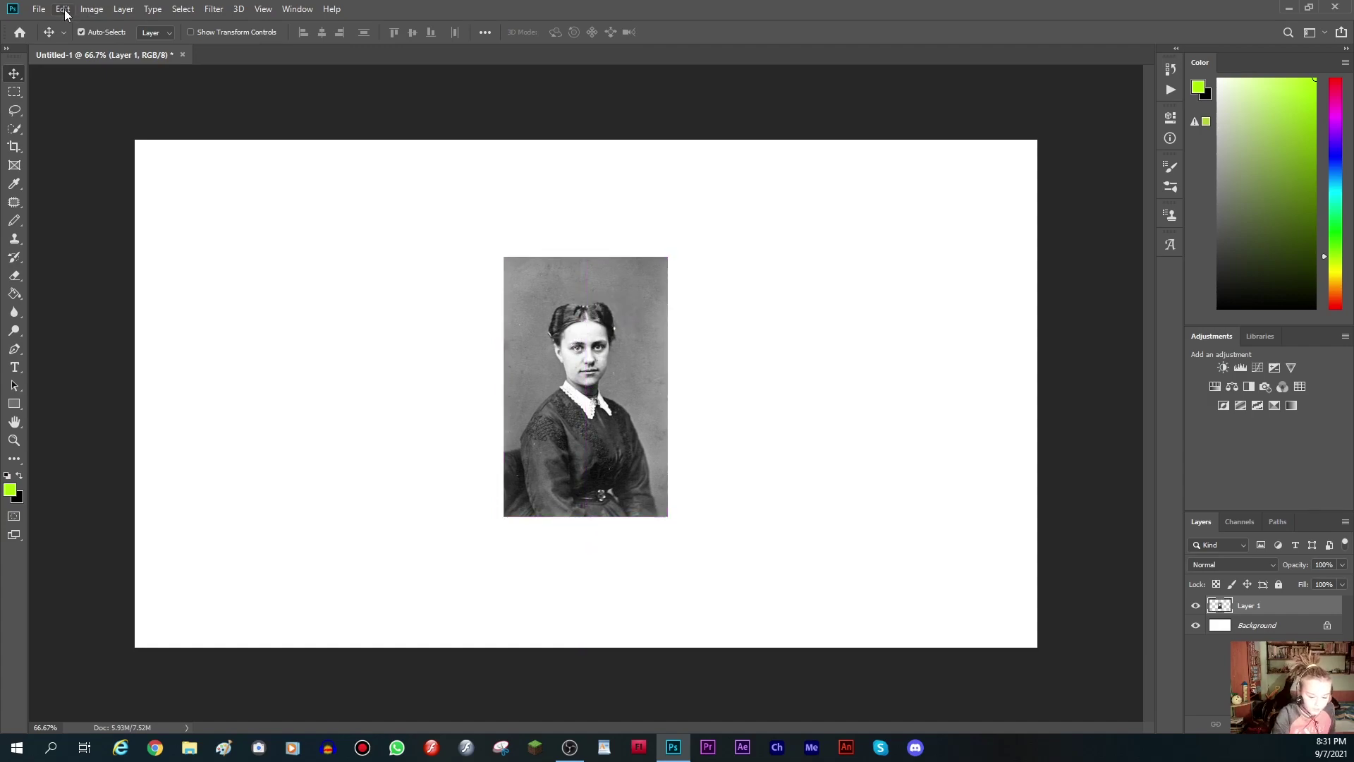
Free-transform the portrait up to about 346% so it fills the canvas height
click(91, 9)
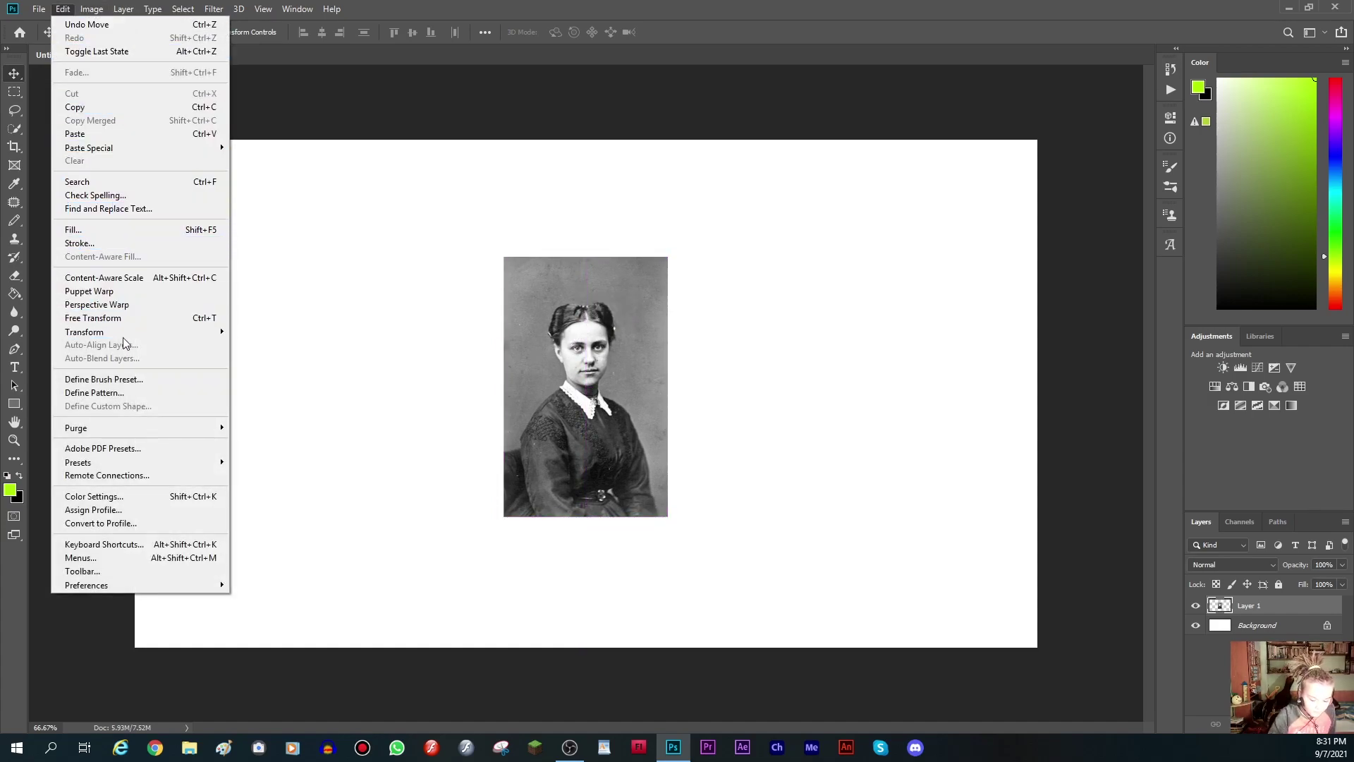
click(141, 317)
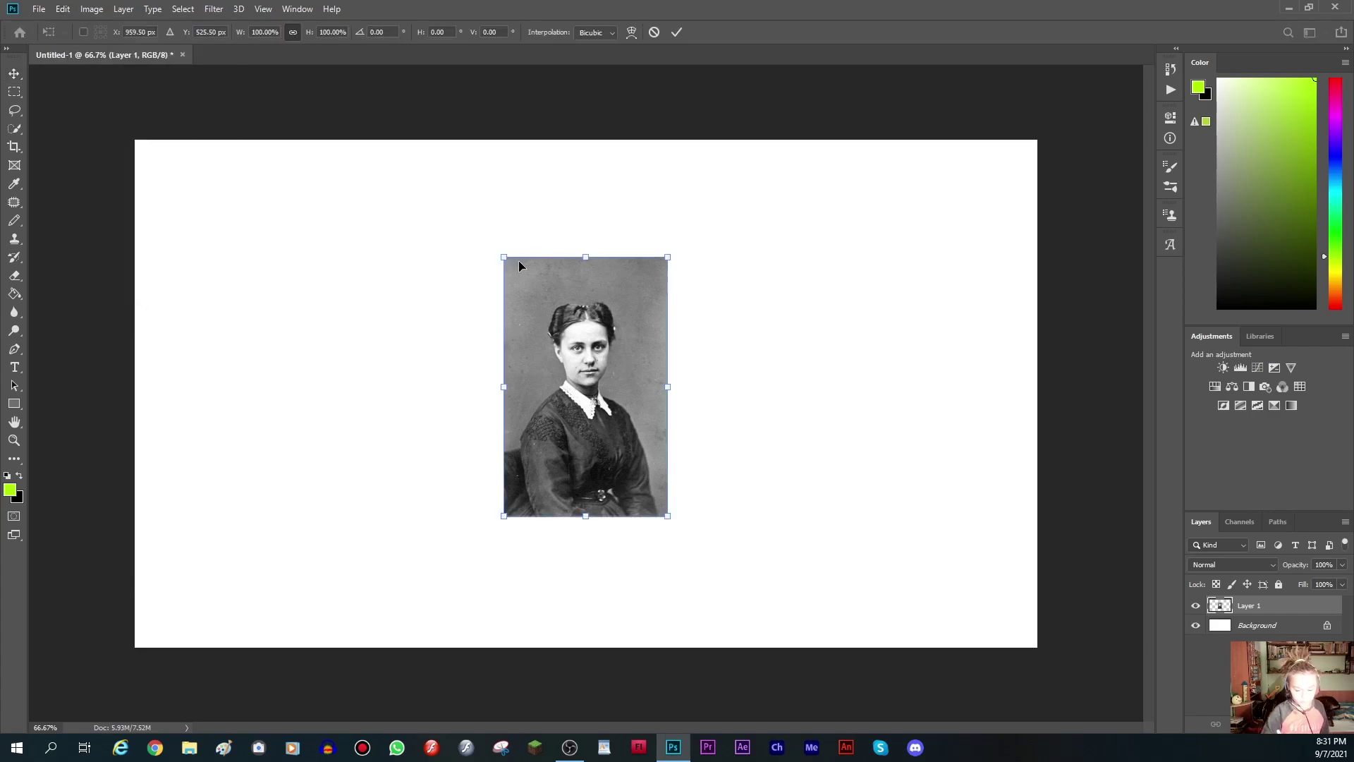
drag(503, 256, 315, 66)
drag(578, 244, 621, 329)
drag(729, 378, 1000, 416)
drag(889, 398, 772, 484)
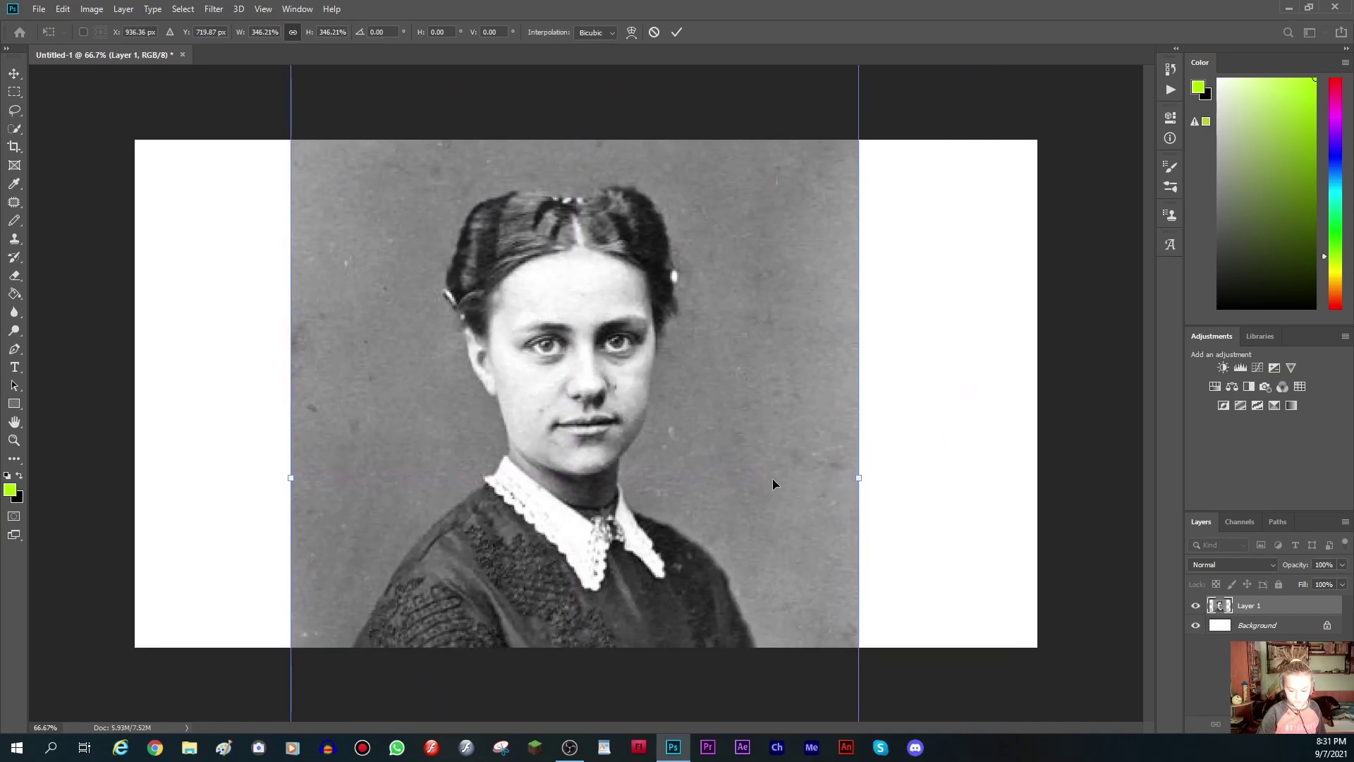
click(677, 32)
click(14, 294)
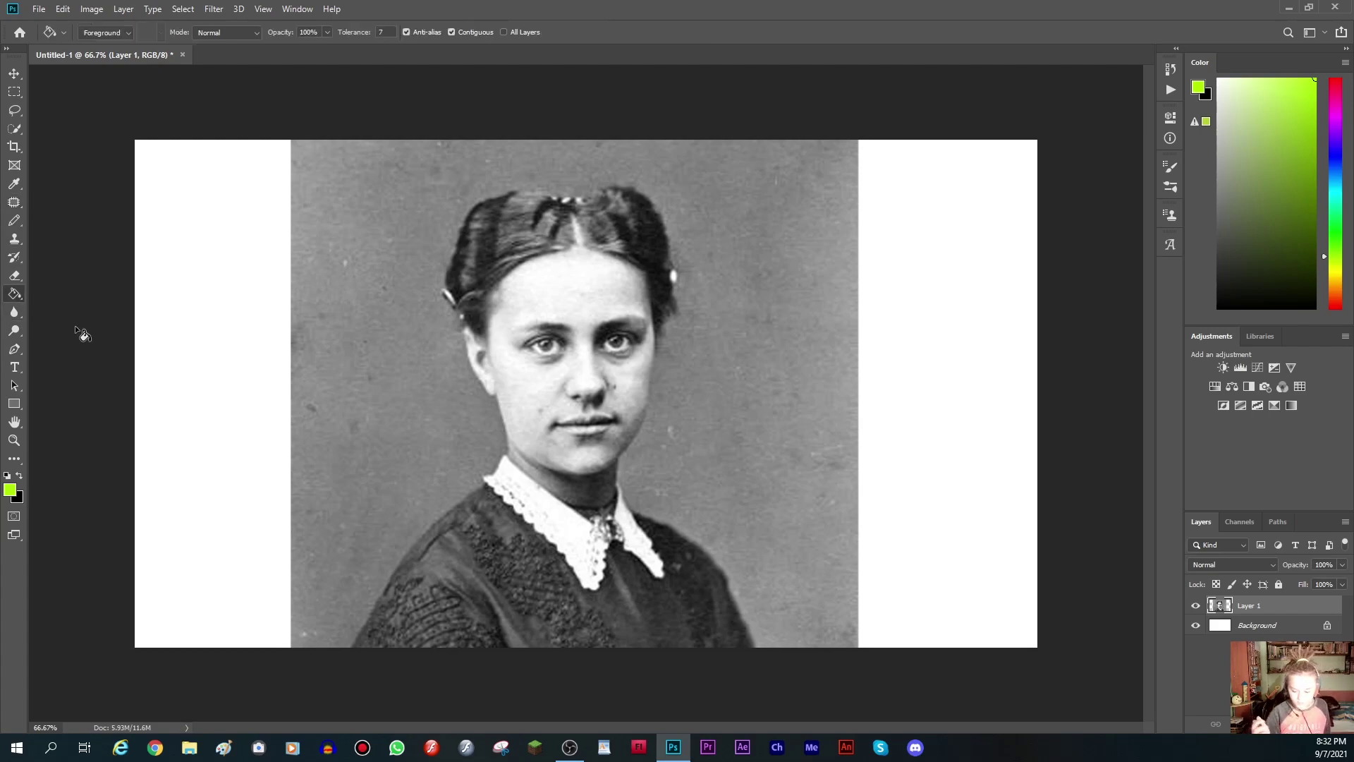
Fill both white side strips with the portrait's sampled grey, then add an empty Layer 2
click(14, 184)
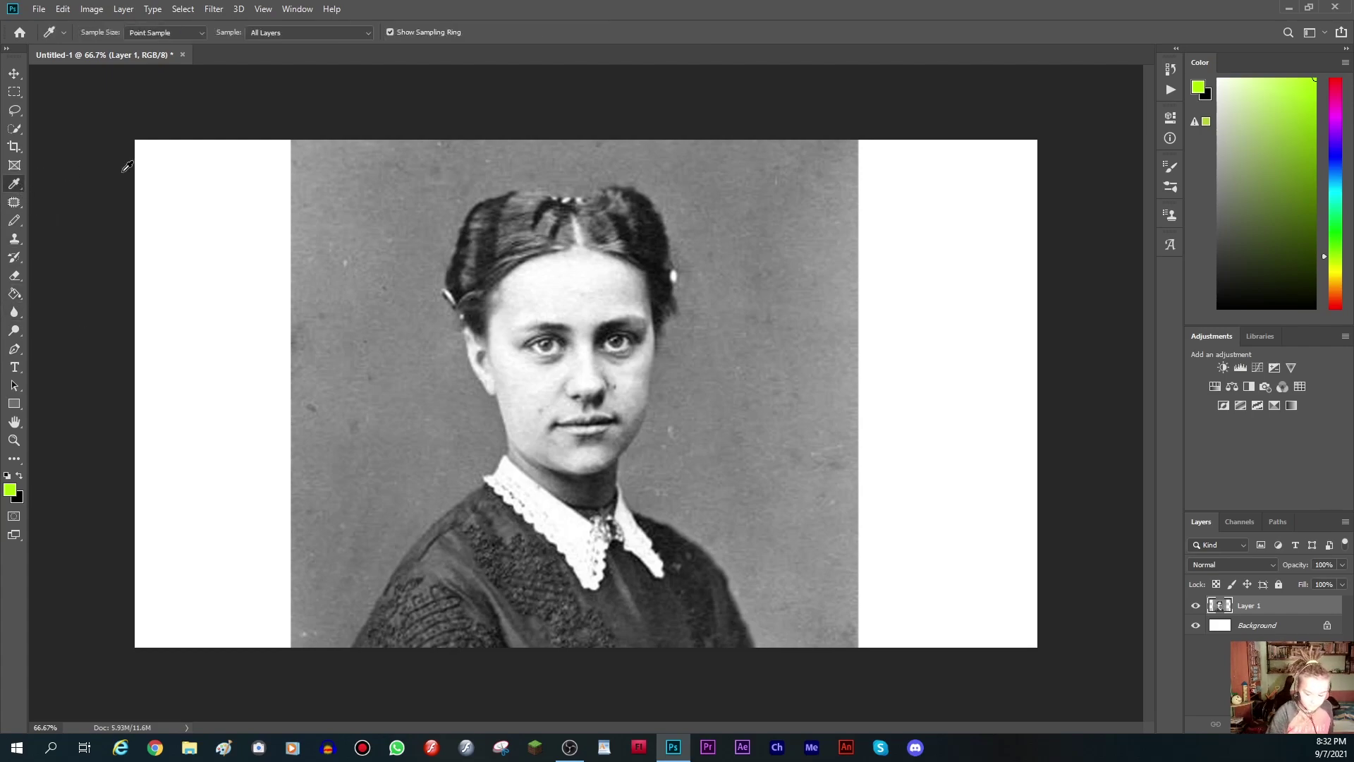
click(844, 325)
click(14, 294)
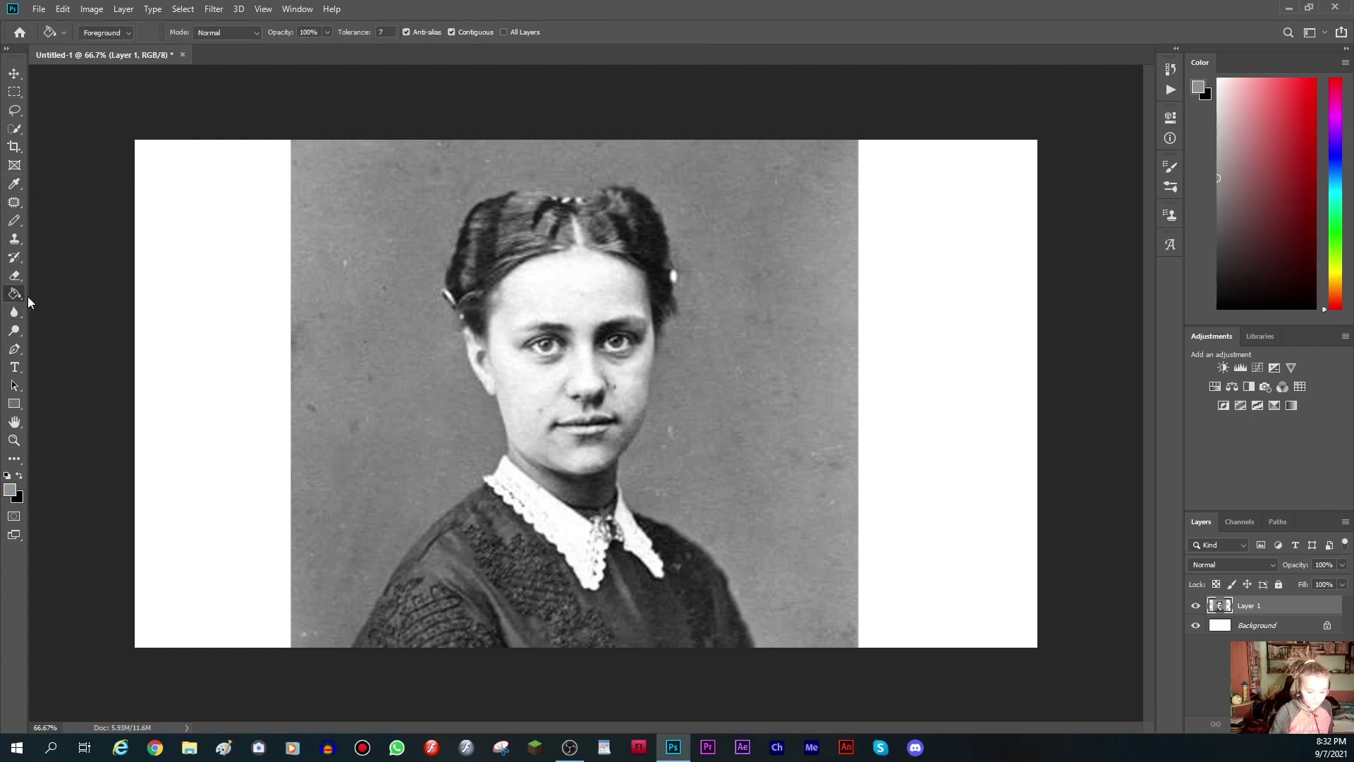
click(926, 390)
click(62, 9)
click(75, 28)
click(940, 407)
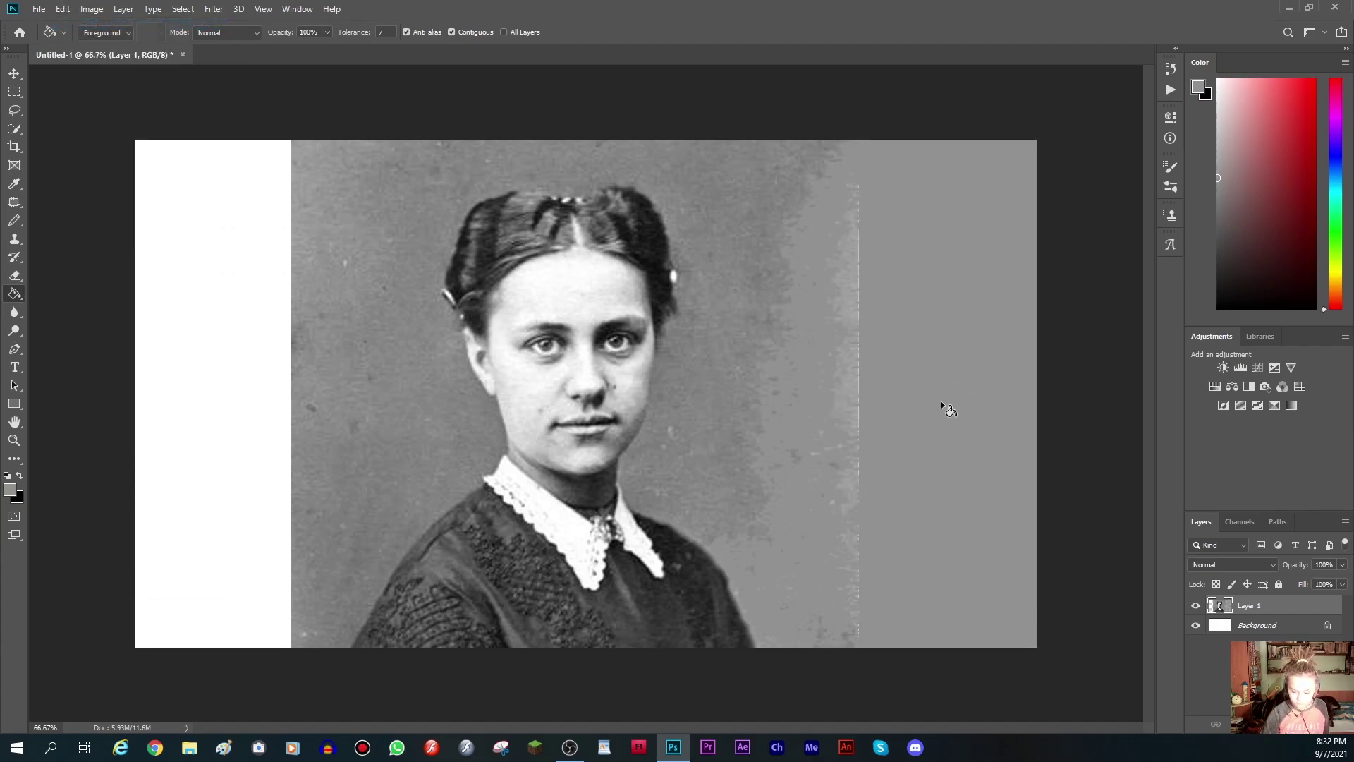
click(940, 414)
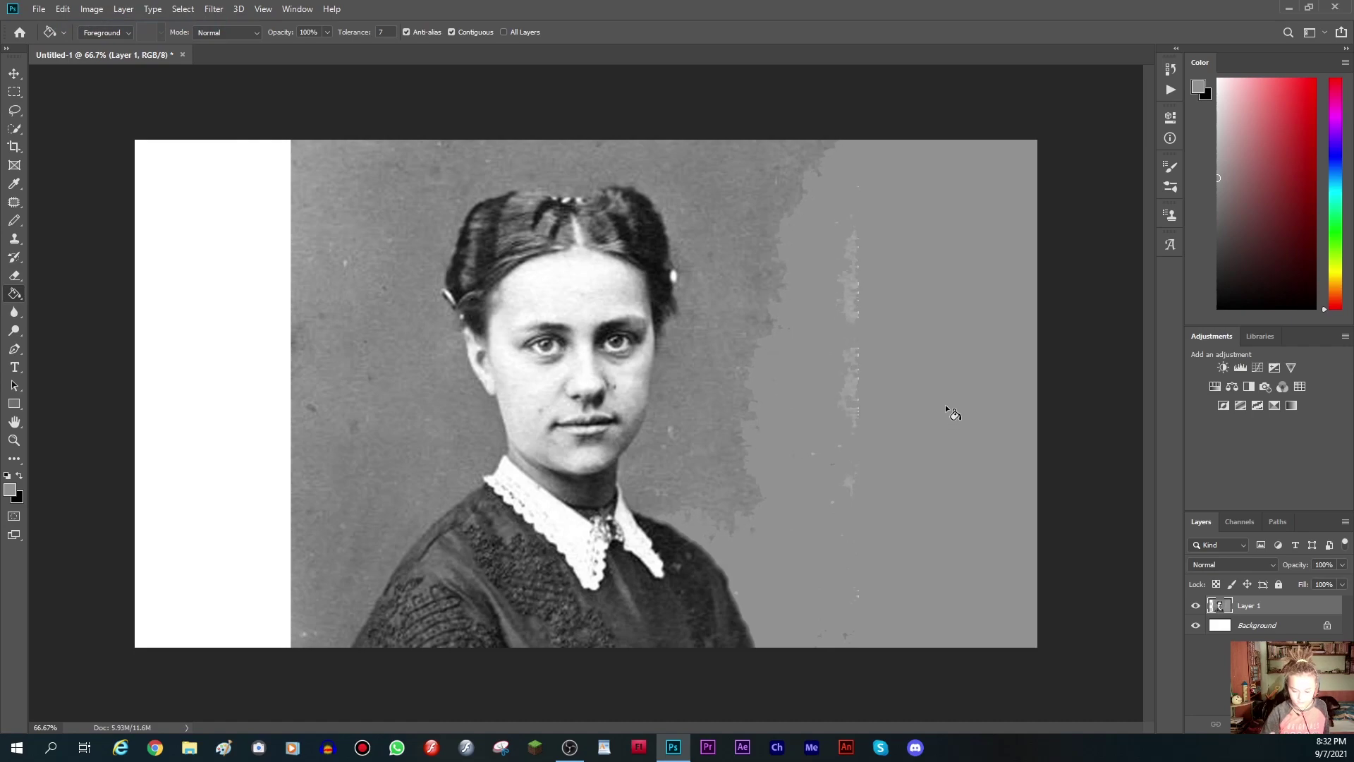
click(258, 455)
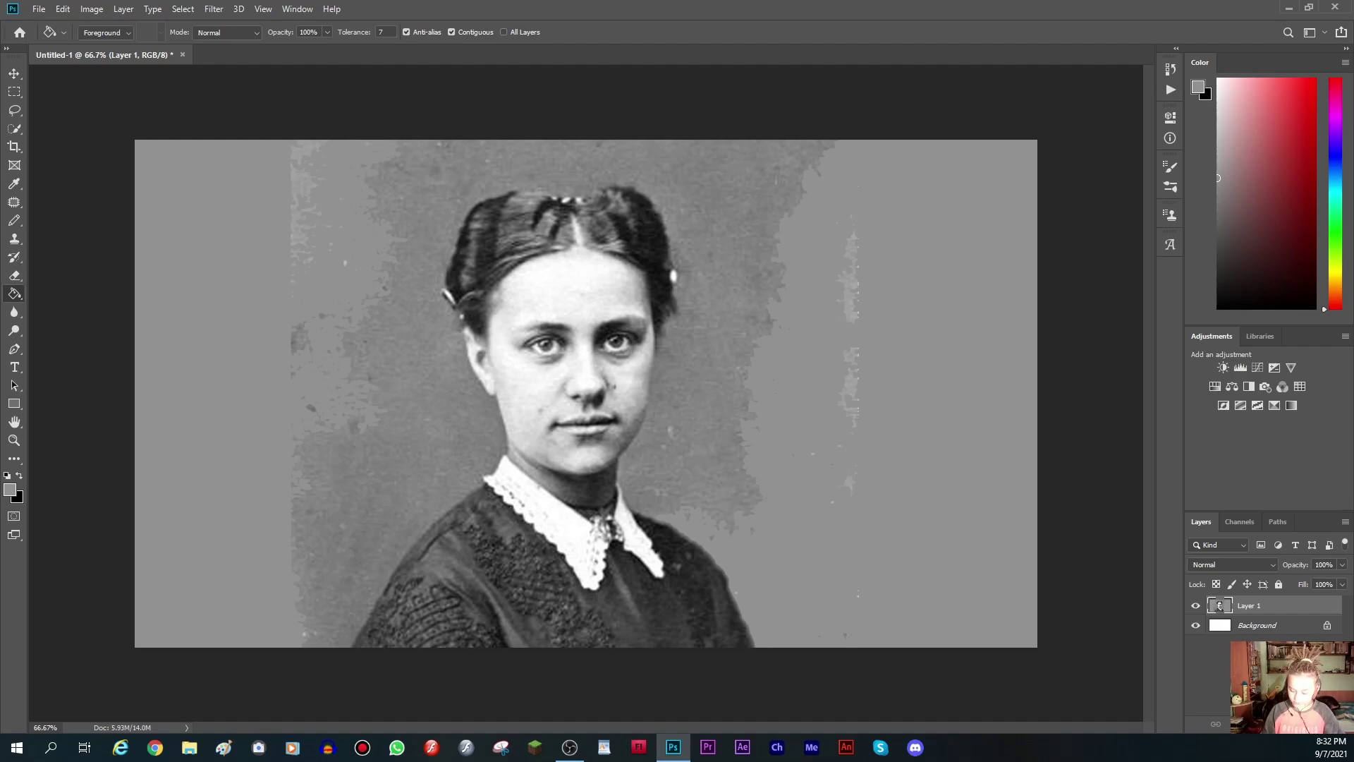
key(ctrl+shift+alt+n)
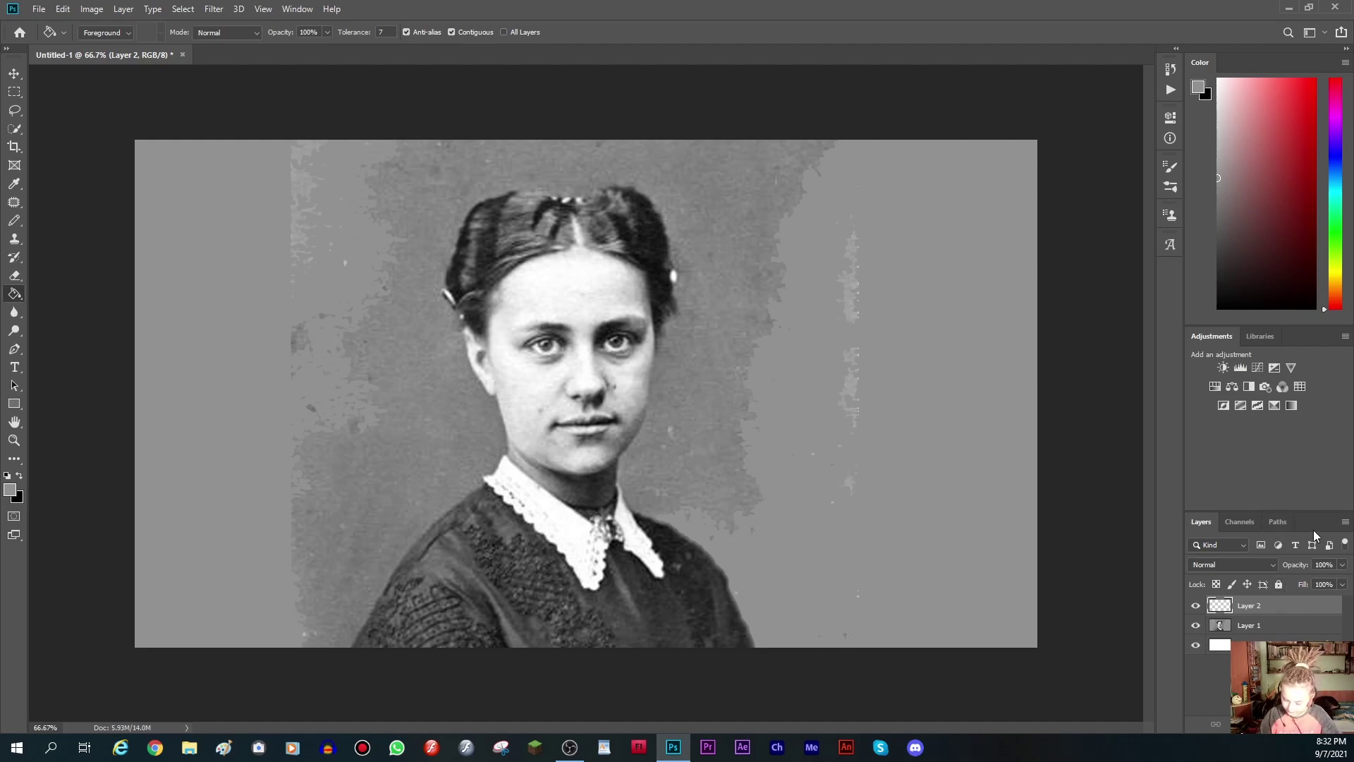
Change Layer 2's blend mode to Color
click(1232, 564)
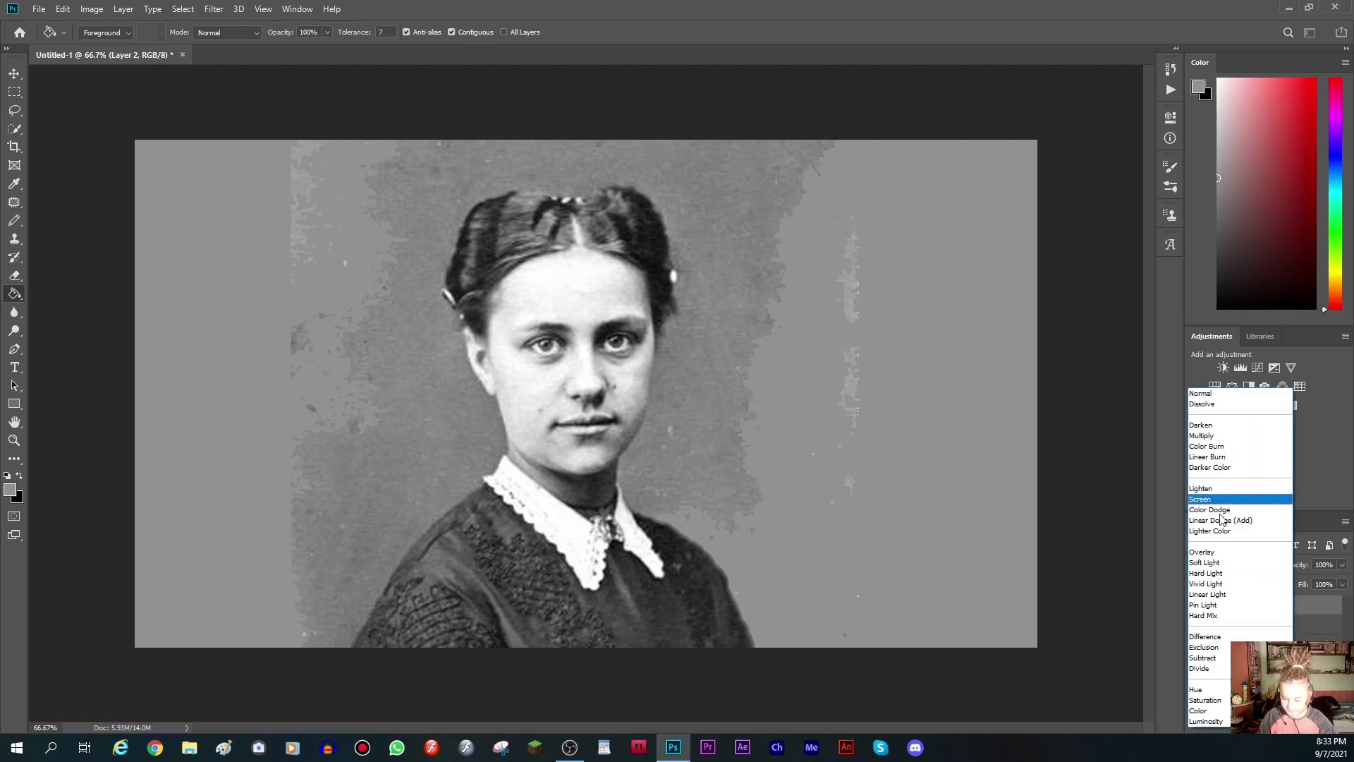
click(1221, 711)
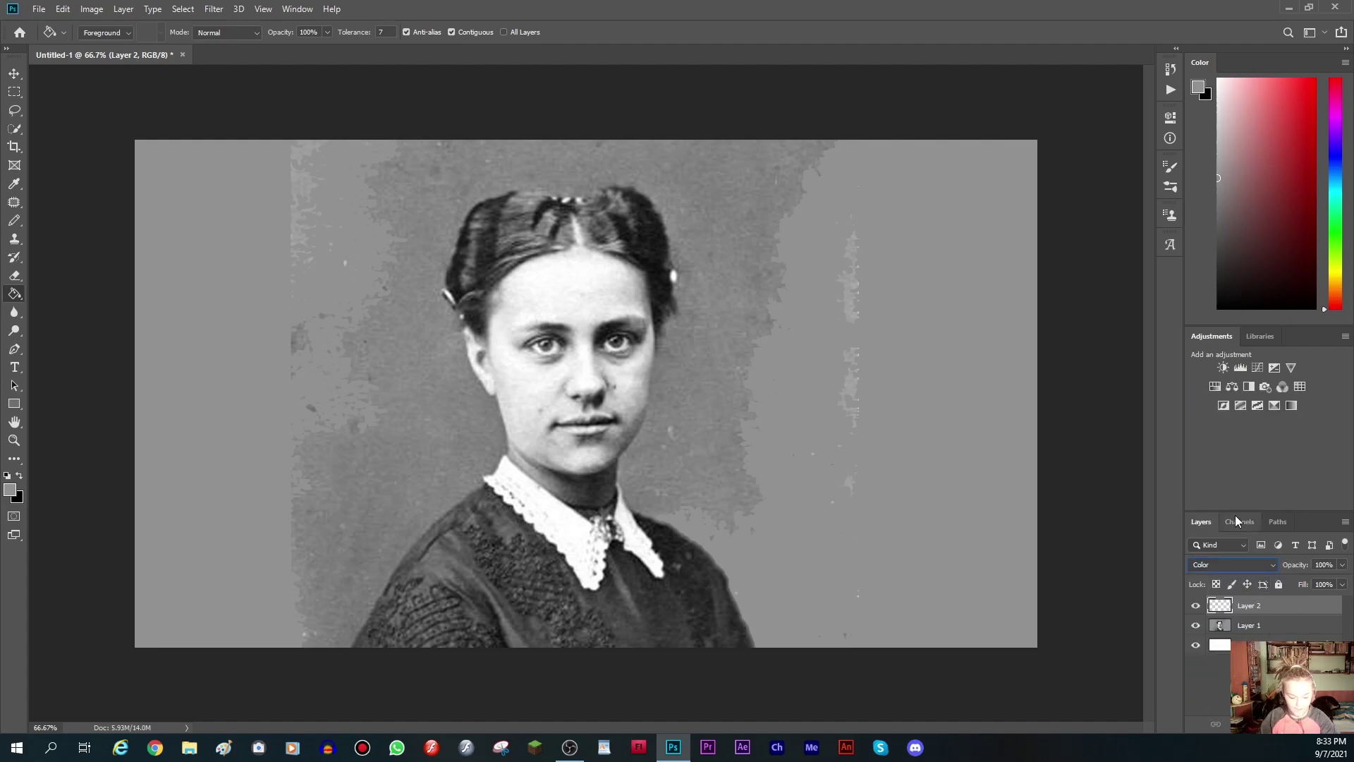
click(14, 220)
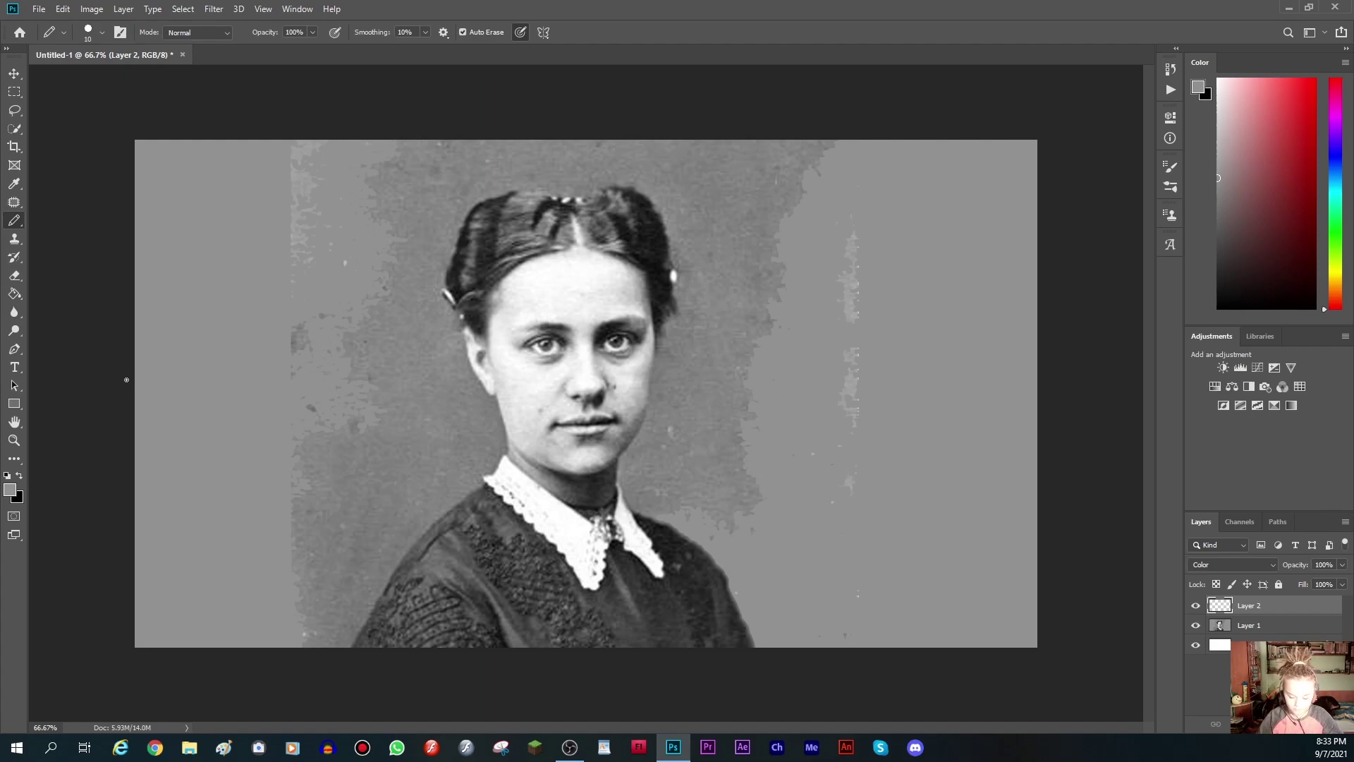
Choose a light peach skin colour and a 36 px brush
drag(1340, 280, 1343, 298)
drag(1259, 179, 1247, 45)
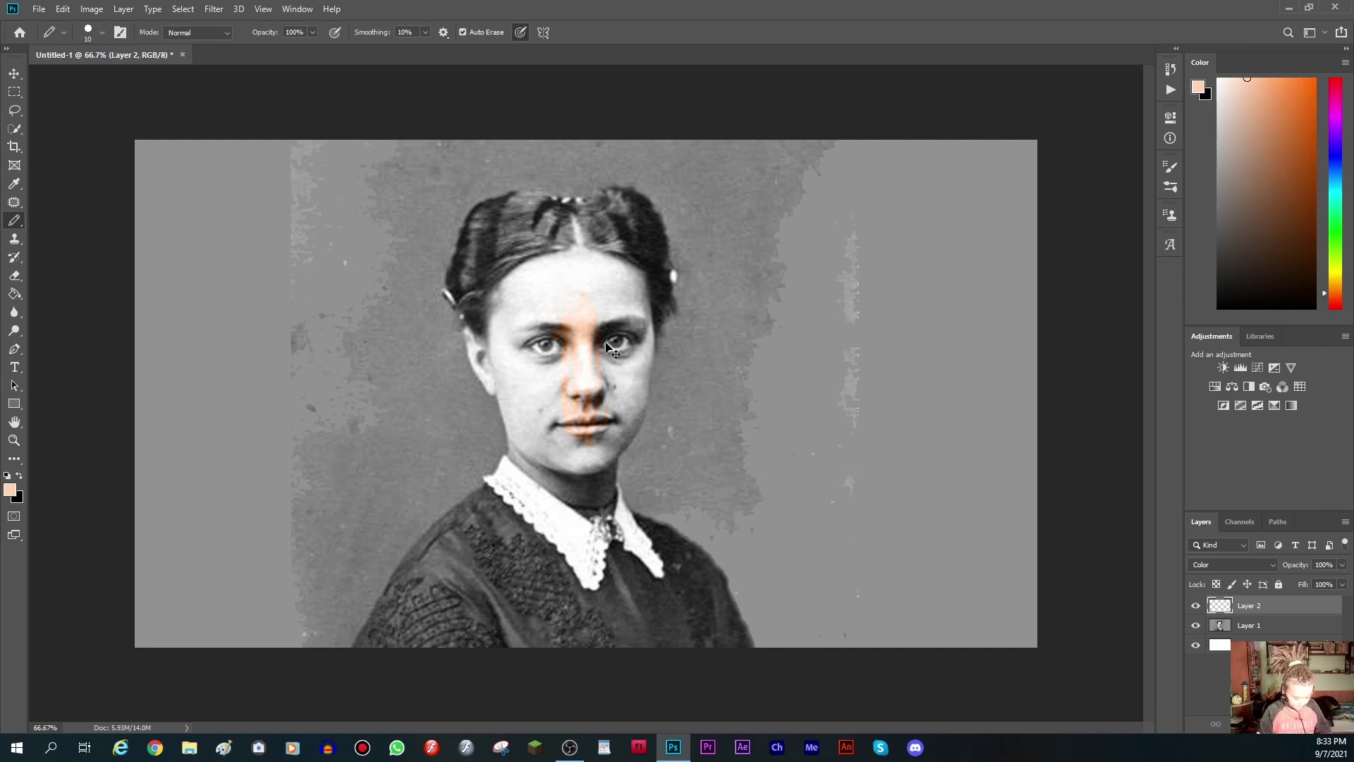
click(103, 32)
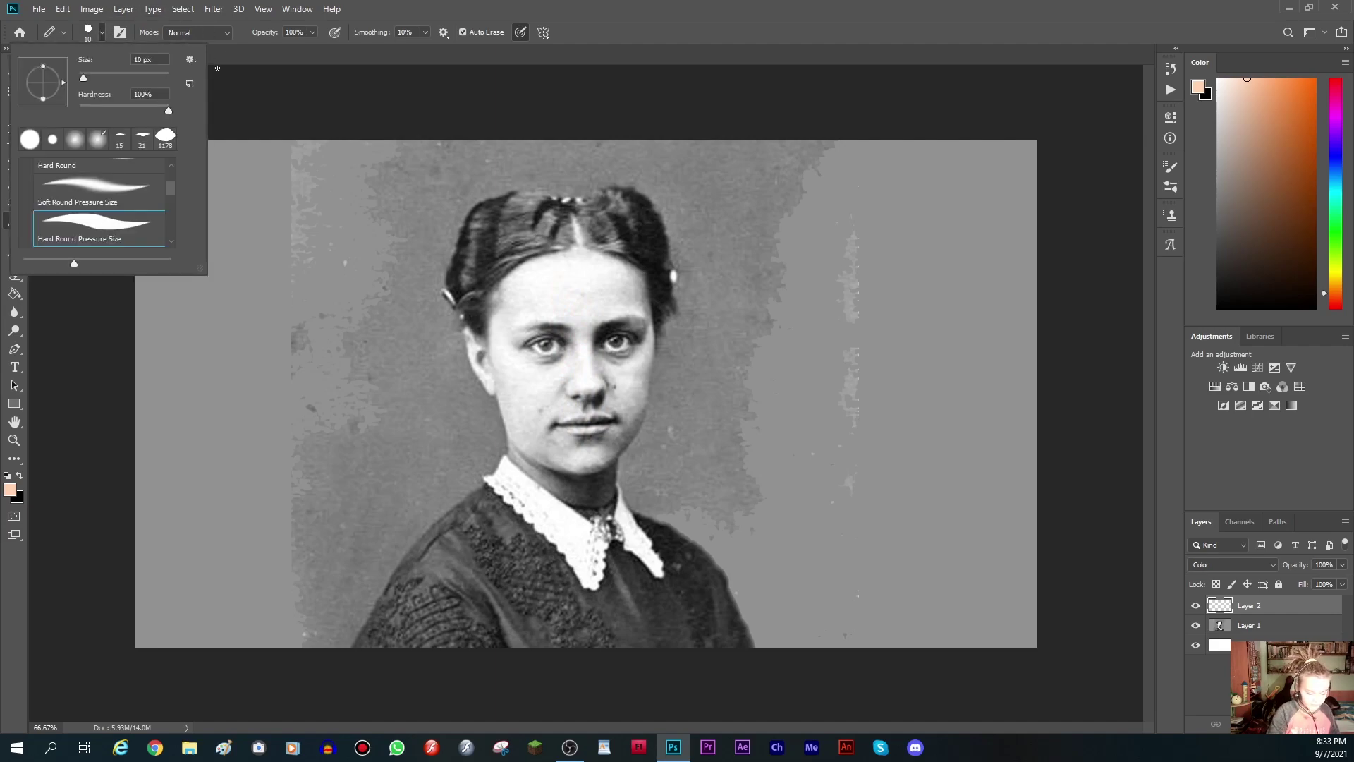
drag(83, 78, 96, 83)
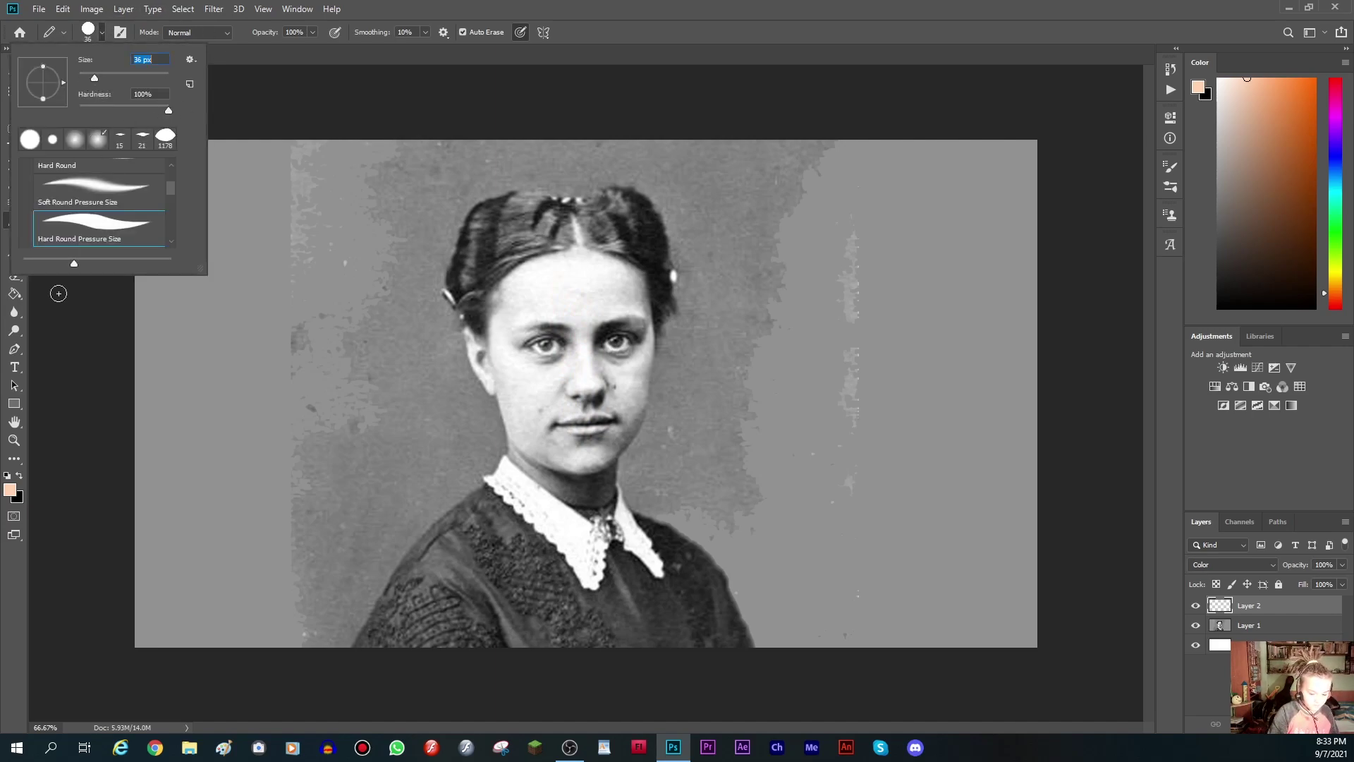
click(58, 293)
Paint peach along the left edge of the face, from temple toward cheek
drag(562, 308, 570, 363)
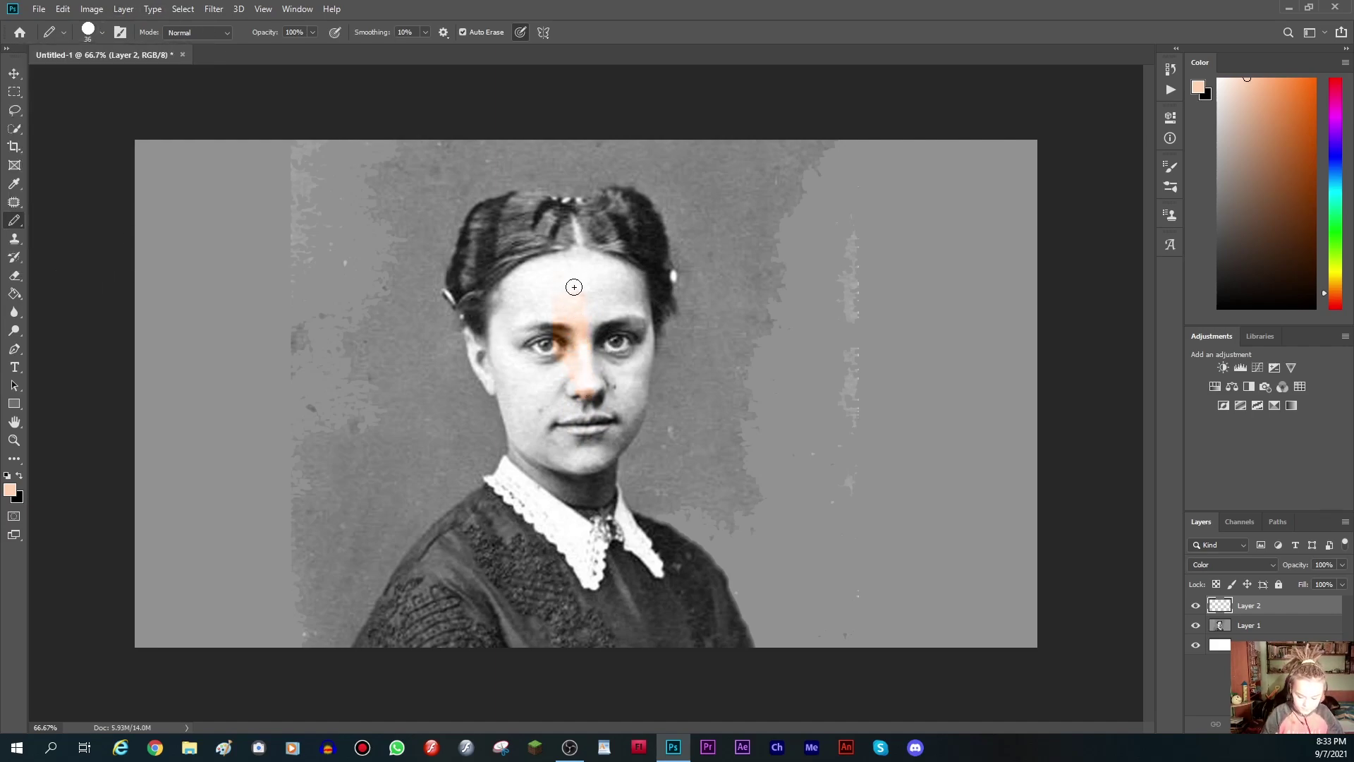
key(ctrl+z)
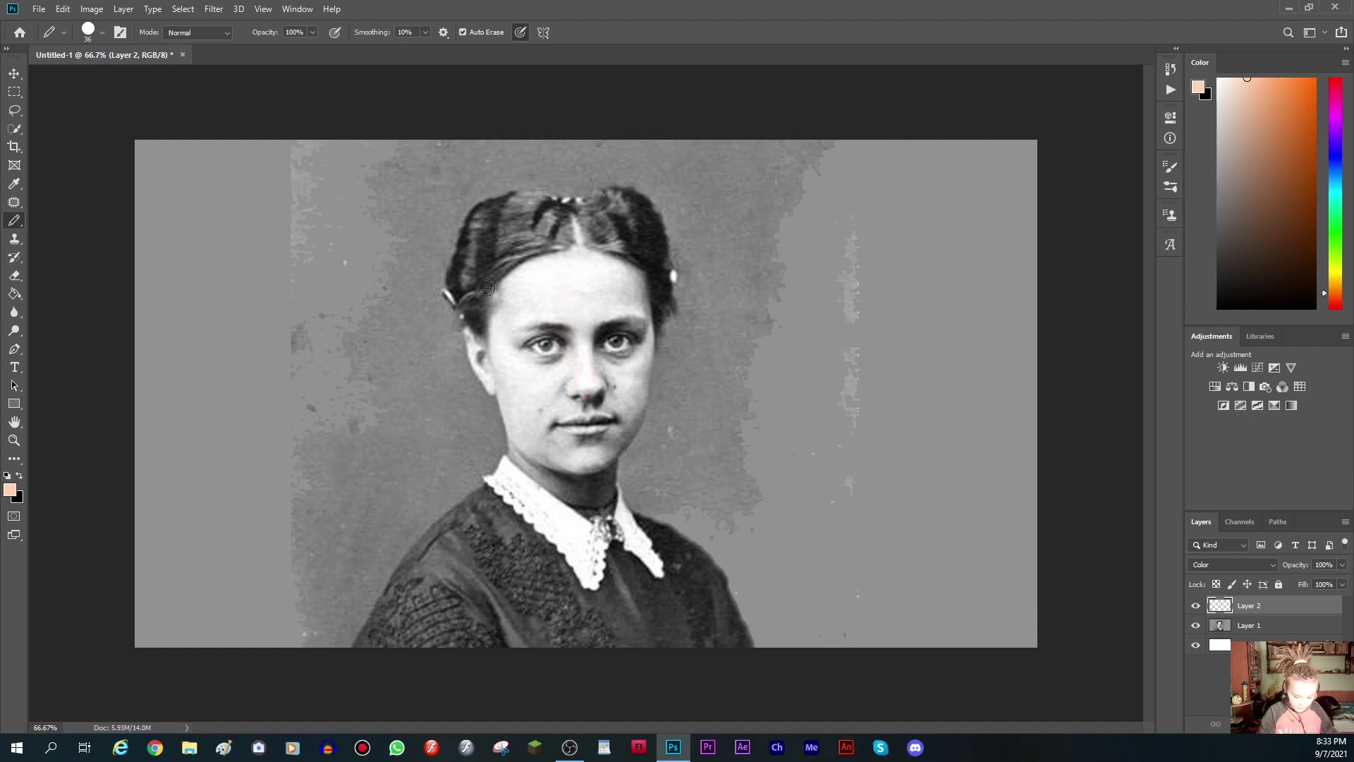
mouse_move(492, 341)
mouse_down()
mouse_move(465, 326)
mouse_move(497, 392)
mouse_move(492, 350)
mouse_move(507, 416)
mouse_move(494, 363)
mouse_up()
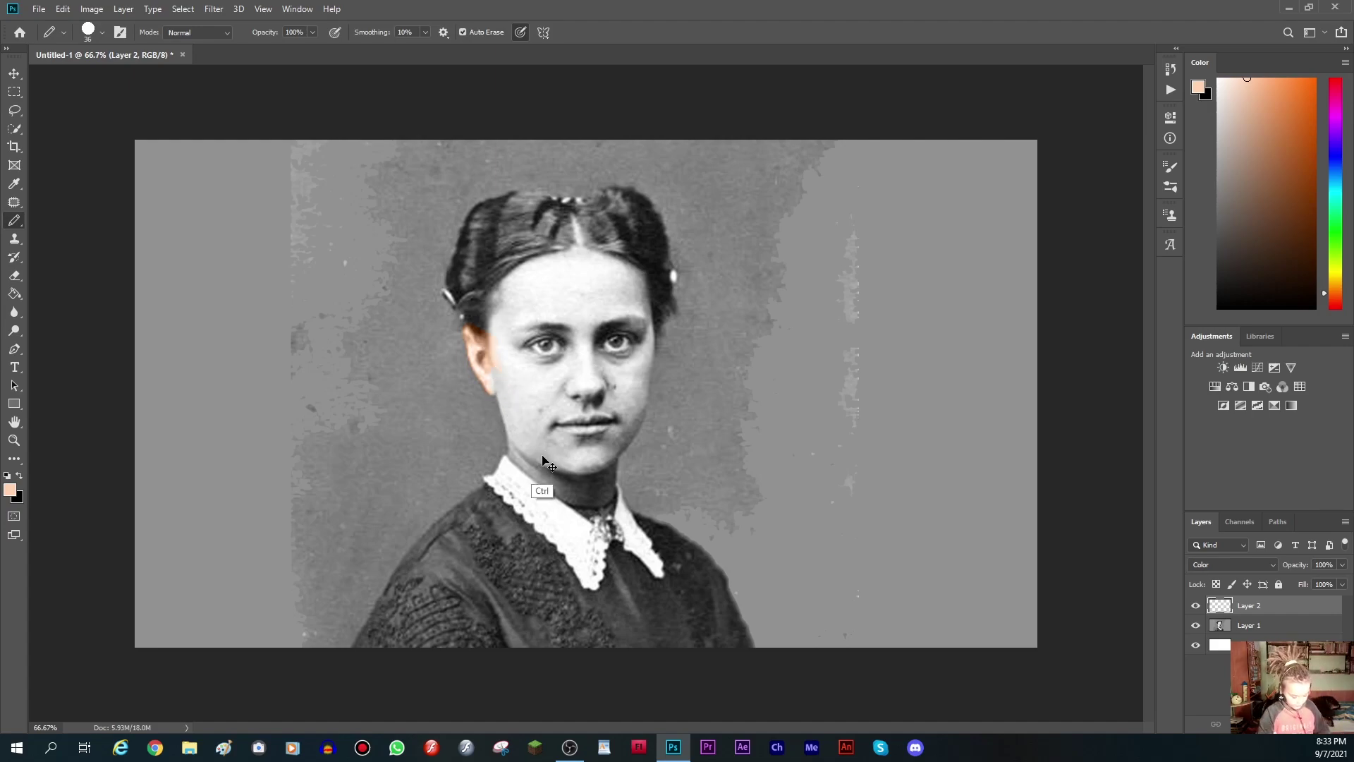
click(1206, 96)
Make peach the background colour and paint it over the jawline, neck and eye area
click(1215, 102)
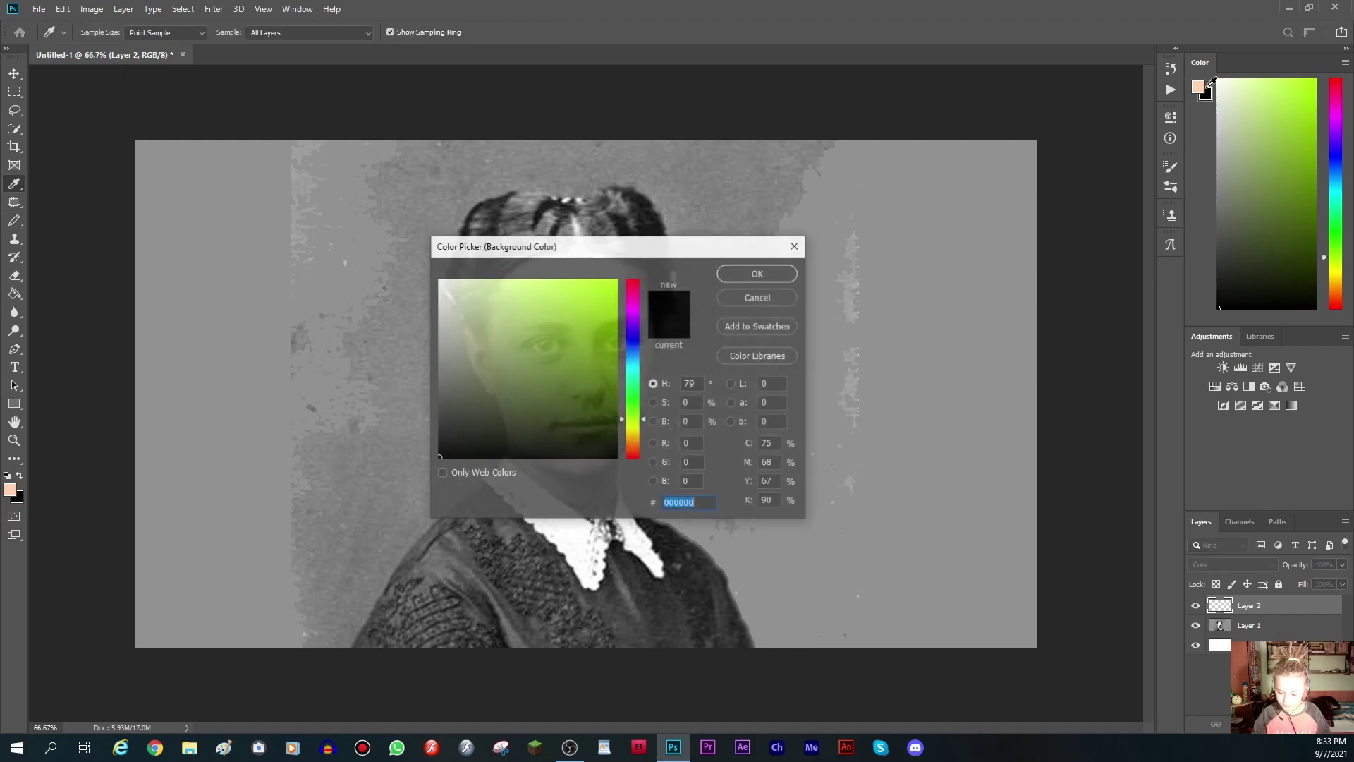
click(1199, 85)
click(757, 273)
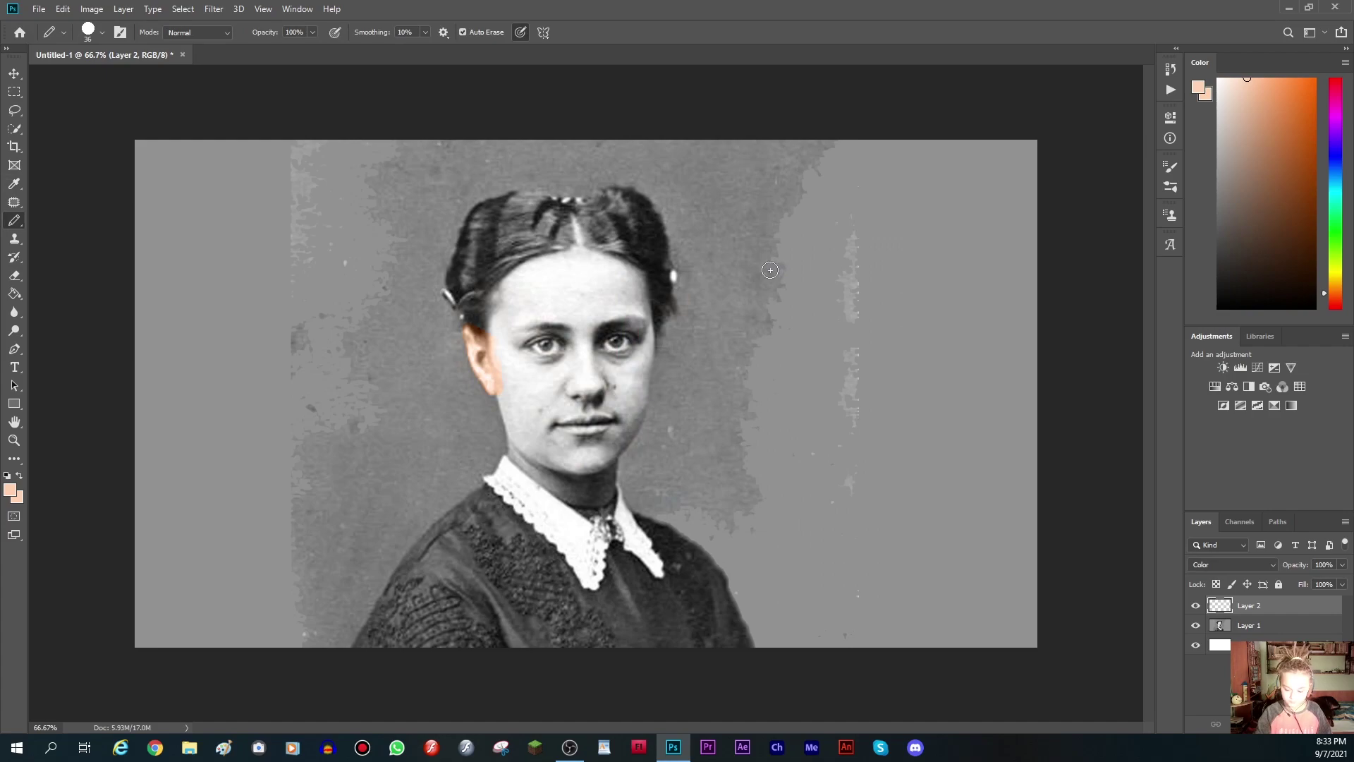
mouse_move(508, 418)
mouse_down()
mouse_move(578, 502)
mouse_move(607, 472)
mouse_move(592, 502)
mouse_move(606, 498)
mouse_move(660, 311)
mouse_move(633, 263)
mouse_move(659, 368)
mouse_move(656, 314)
mouse_move(619, 258)
mouse_move(646, 287)
mouse_move(640, 276)
mouse_move(579, 255)
mouse_move(670, 324)
mouse_move(575, 255)
mouse_move(511, 278)
mouse_move(494, 342)
mouse_move(491, 301)
mouse_up()
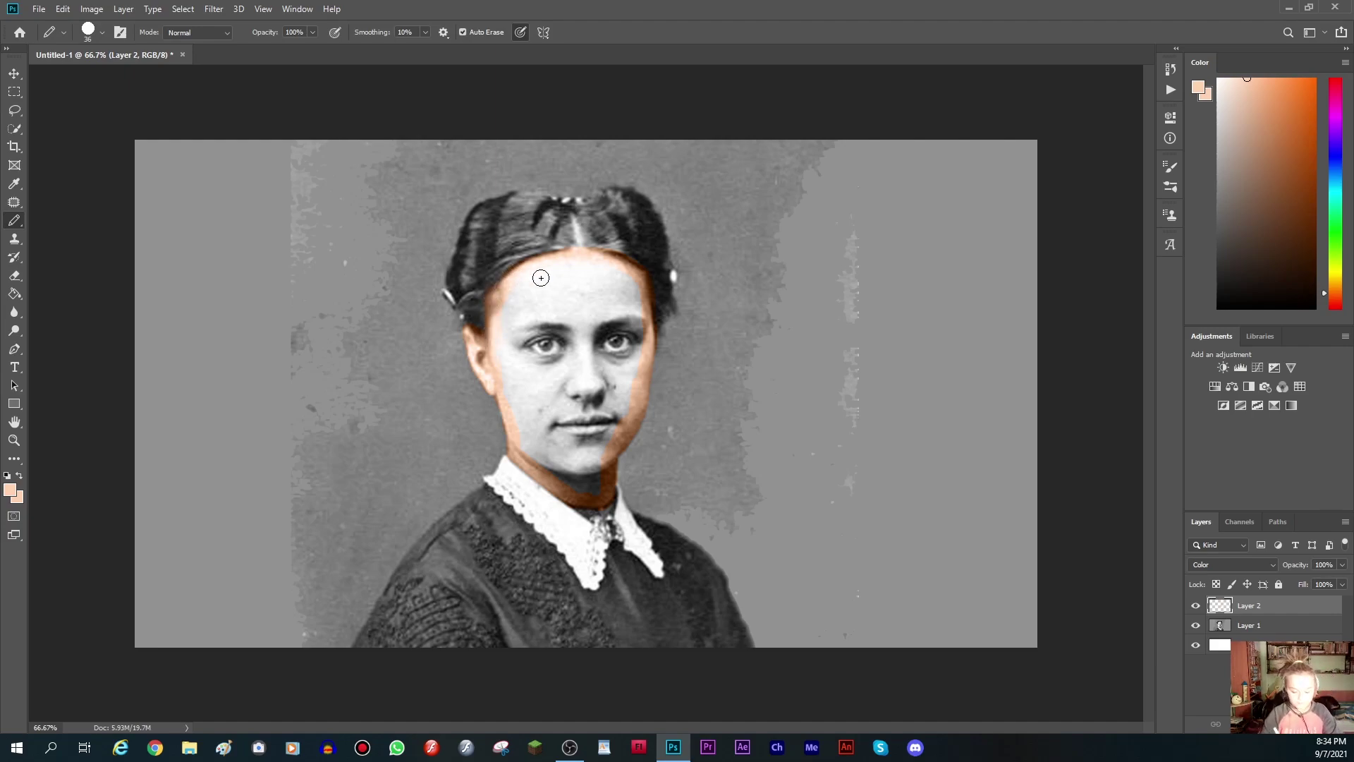
mouse_move(529, 348)
mouse_down()
mouse_move(520, 341)
mouse_move(561, 359)
mouse_move(568, 348)
mouse_move(527, 343)
mouse_move(548, 334)
mouse_up()
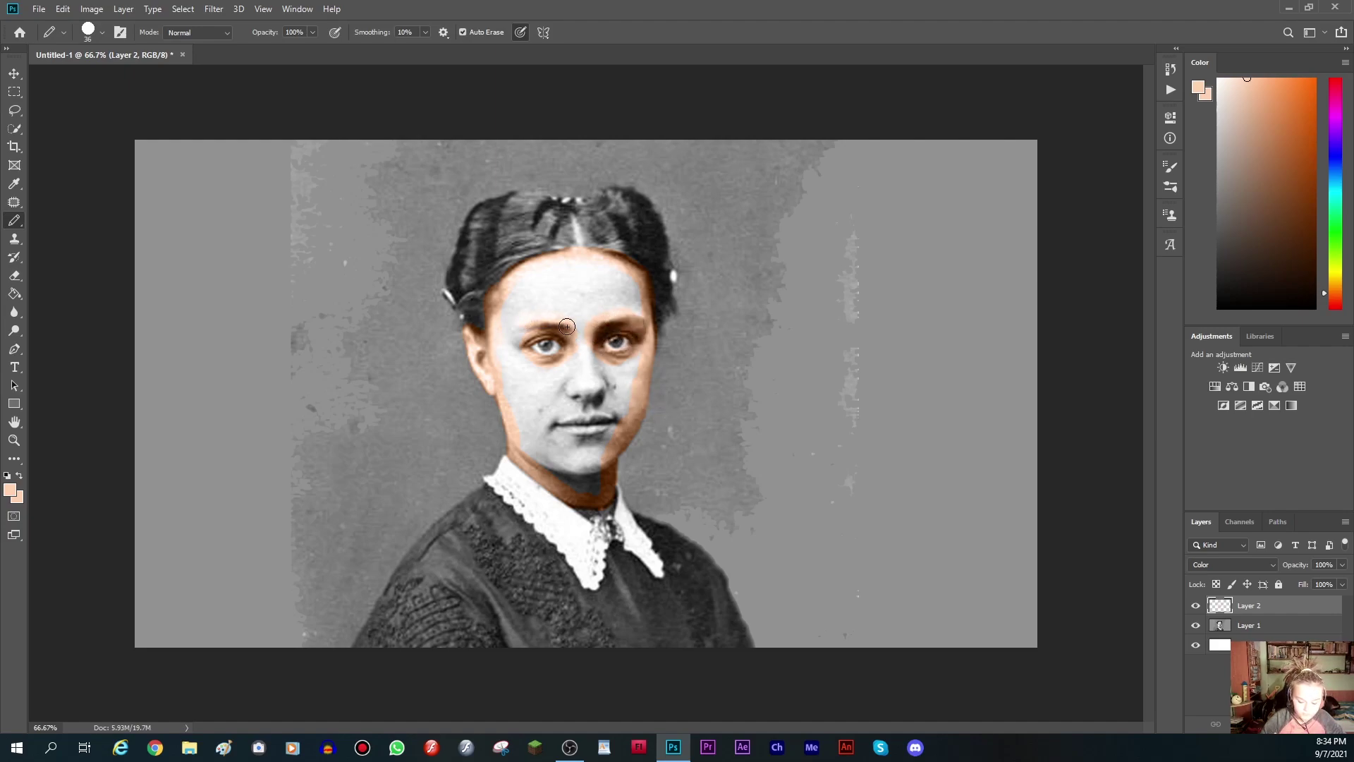
click(14, 293)
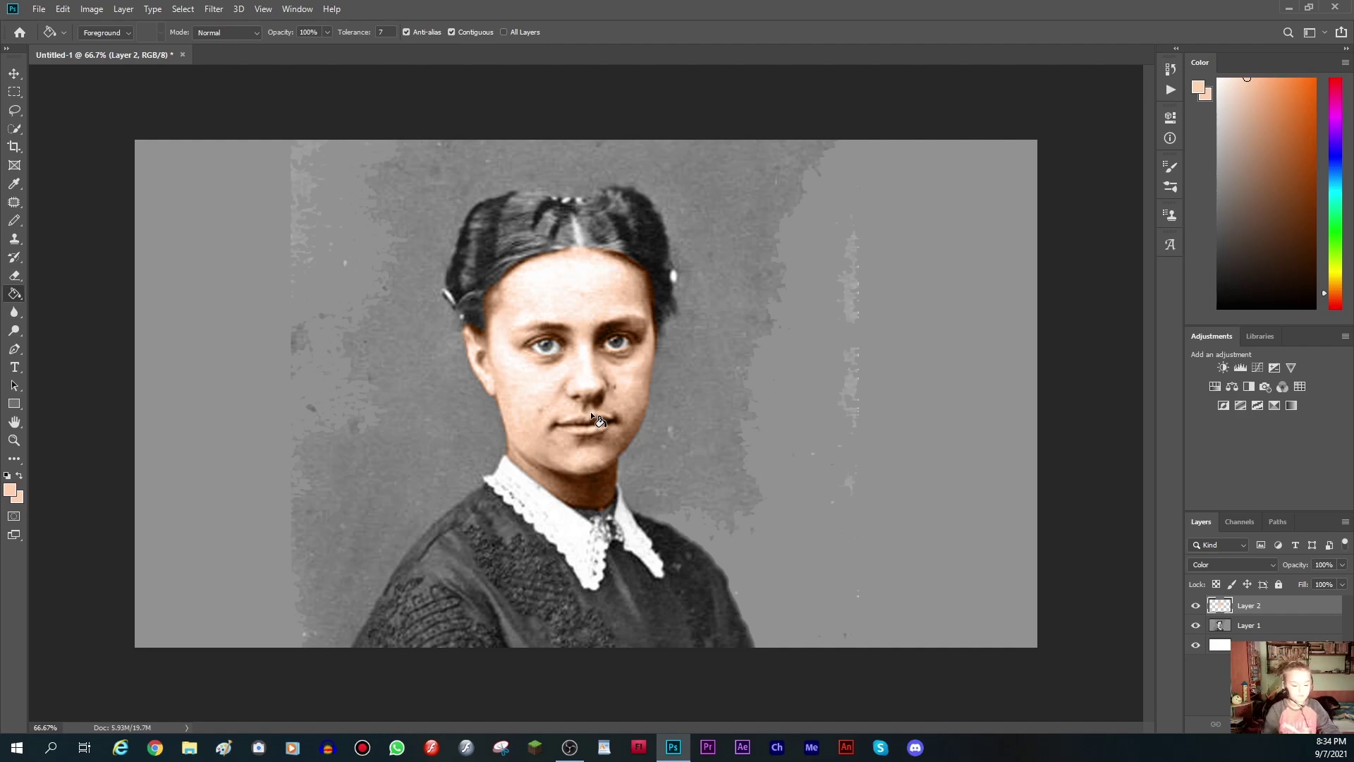
Zoom in on the eyes and choose a bright cyan paint colour
key(z)
drag(551, 344, 611, 357)
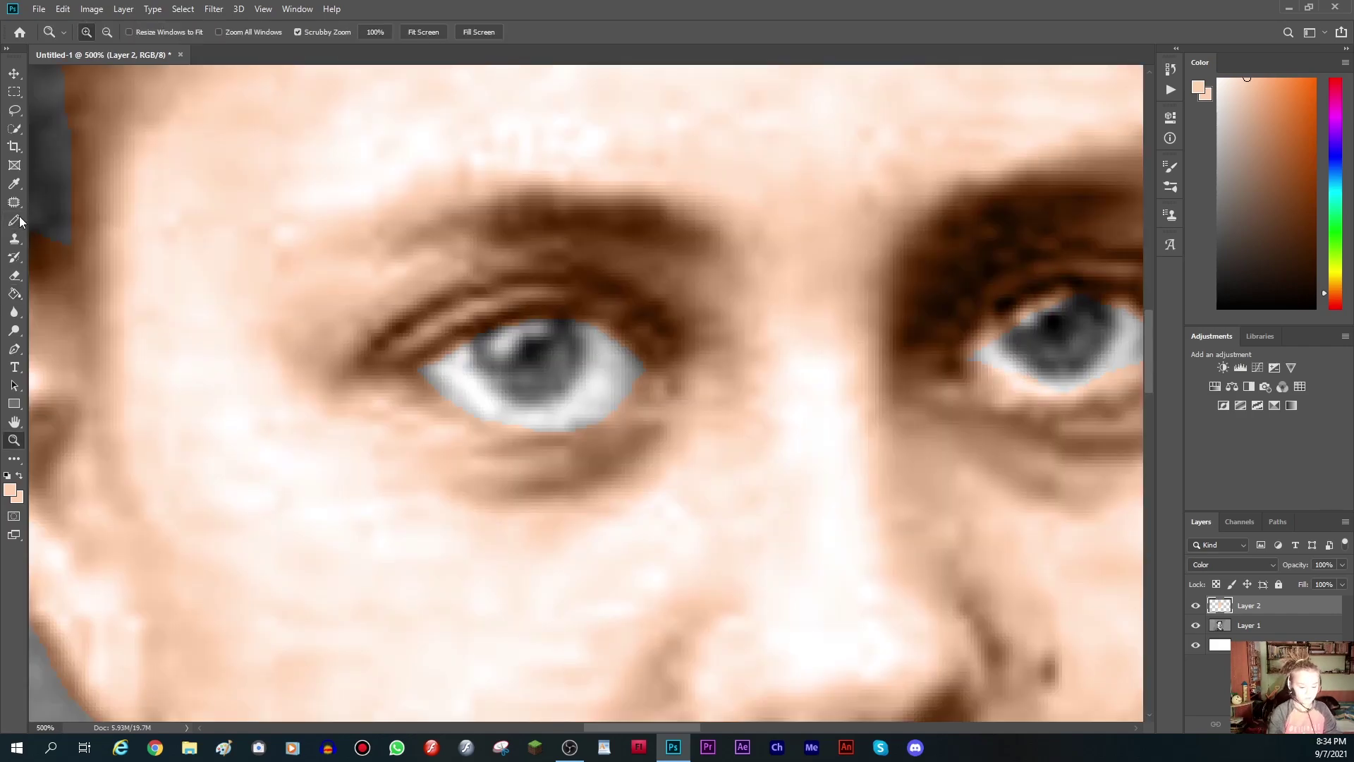
click(14, 220)
click(1343, 198)
click(1315, 80)
Paint both irises a bright turquoise
mouse_move(550, 366)
mouse_down()
mouse_move(515, 357)
mouse_move(527, 368)
mouse_move(554, 347)
mouse_move(518, 367)
mouse_move(547, 370)
mouse_move(519, 371)
mouse_move(526, 347)
mouse_move(577, 395)
mouse_up()
key(ctrl+z)
key(ctrl+z)
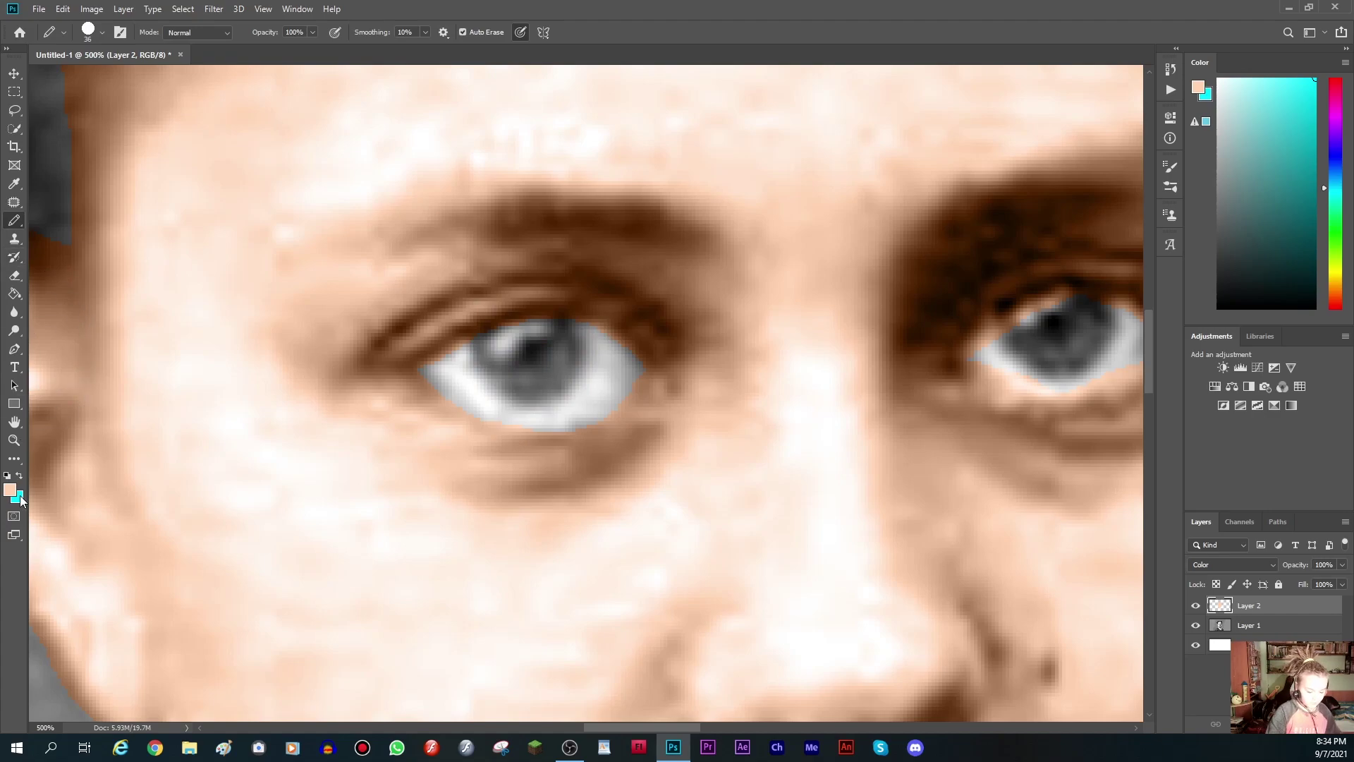
click(1314, 162)
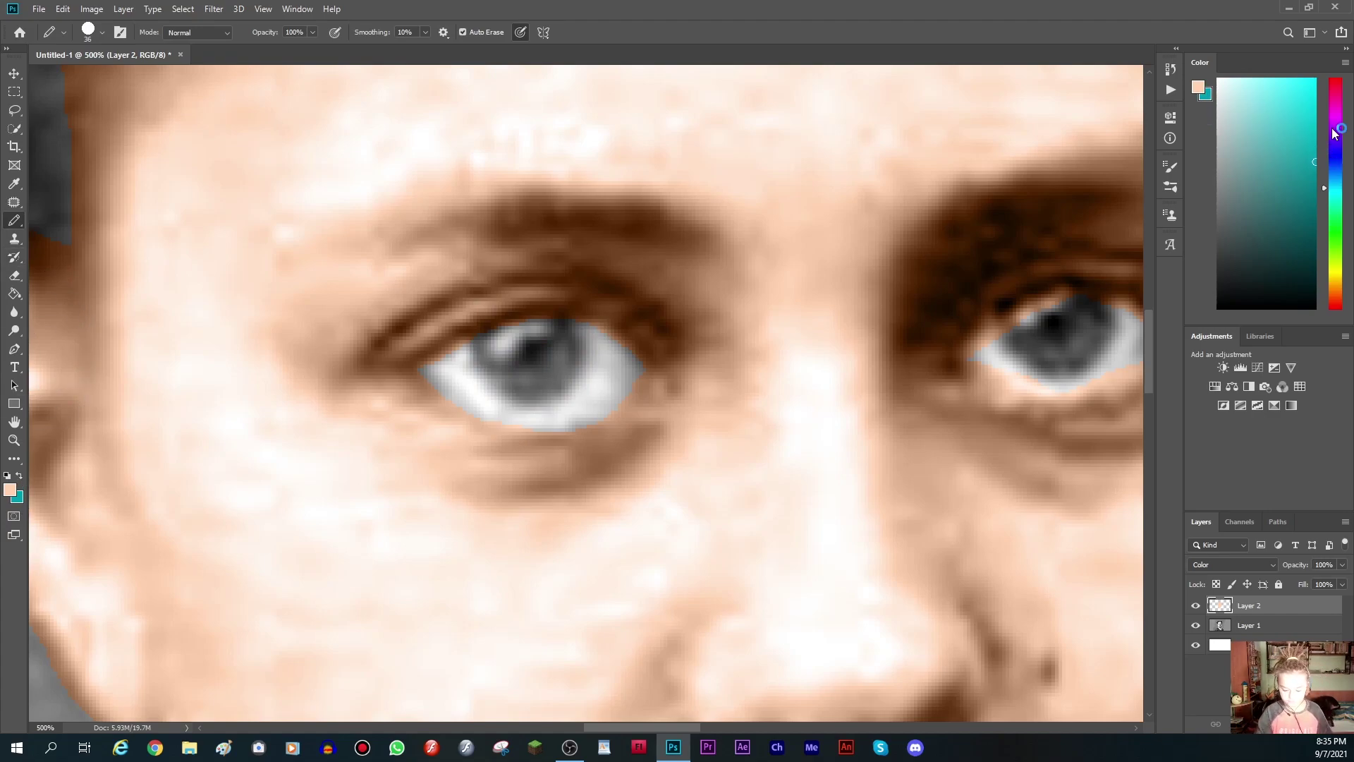
click(550, 362)
drag(532, 367, 529, 363)
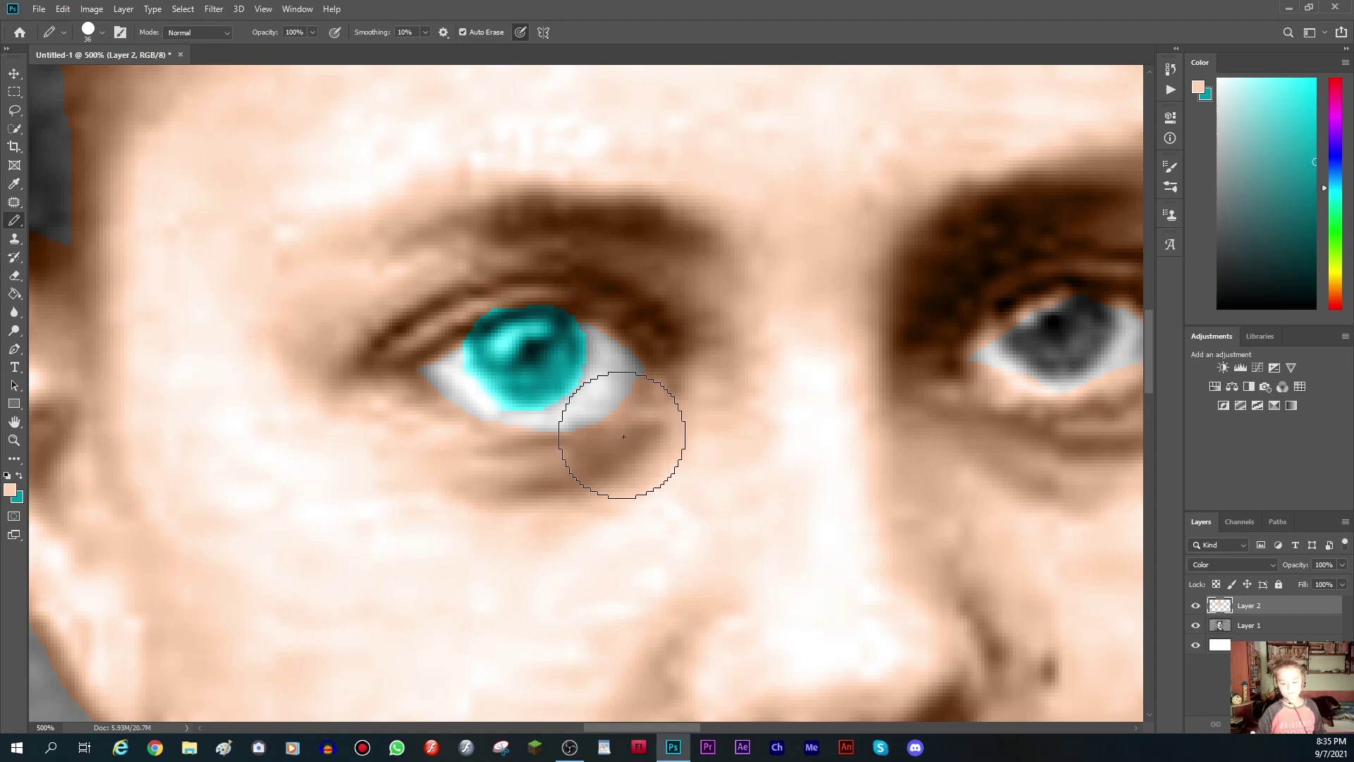
mouse_move(1048, 318)
mouse_down()
mouse_move(1073, 334)
mouse_move(1050, 340)
mouse_move(1071, 304)
mouse_up()
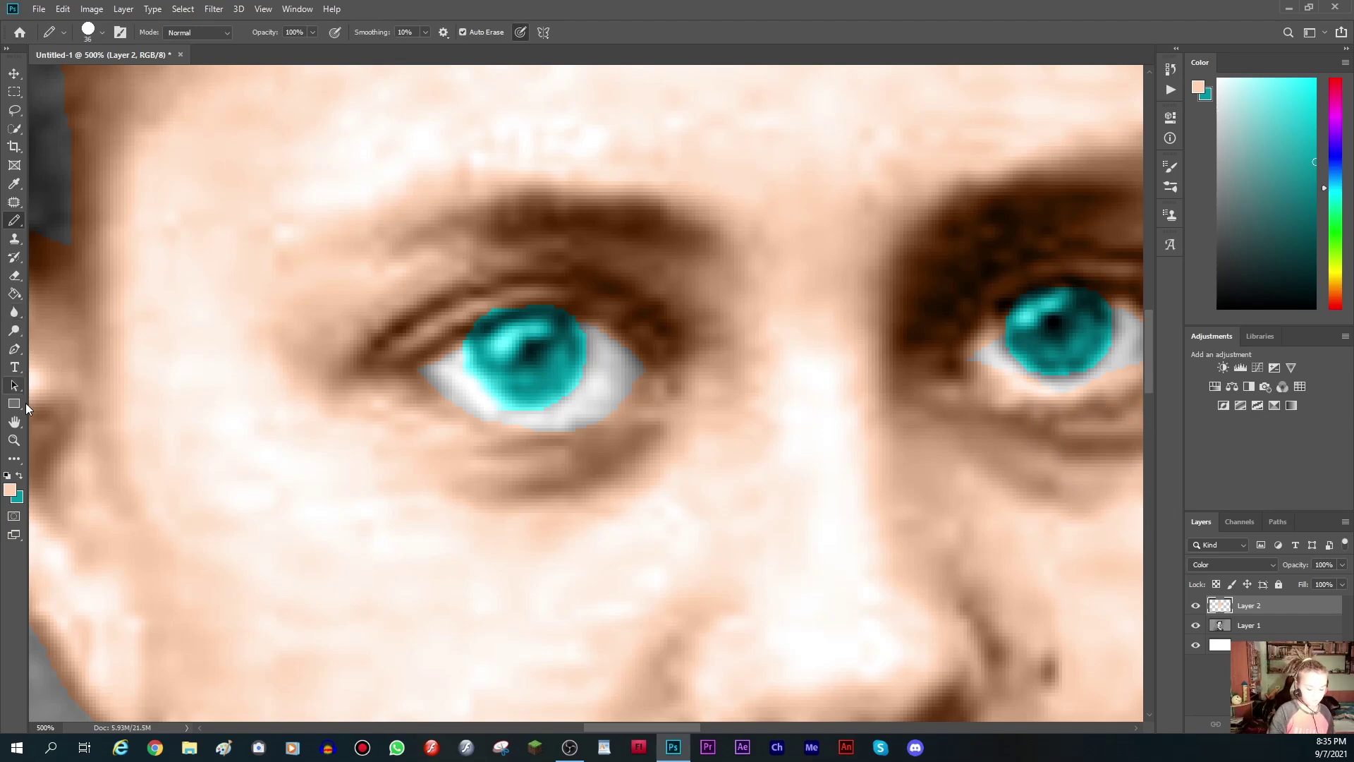
click(14, 440)
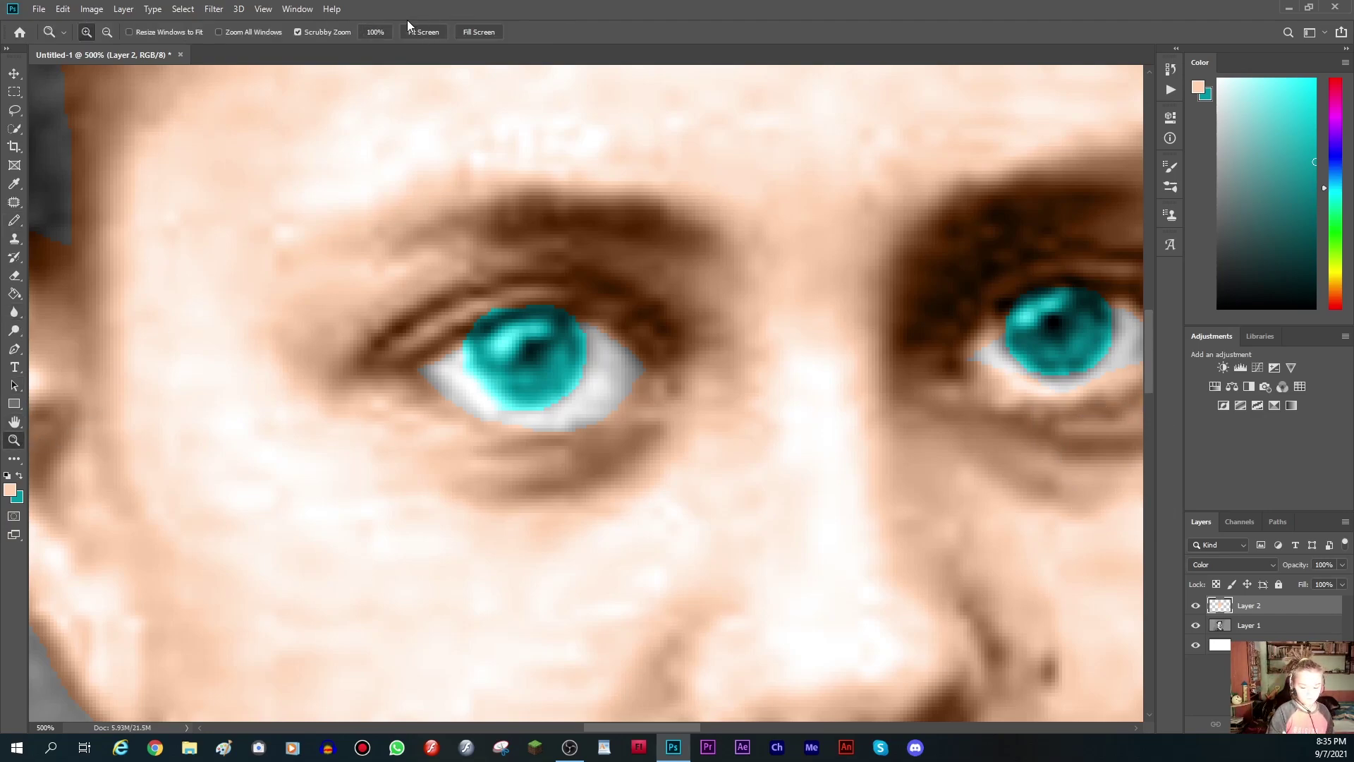
Paint an orange outline along the hair edge from the left temple over the crown
alt+click(591, 380)
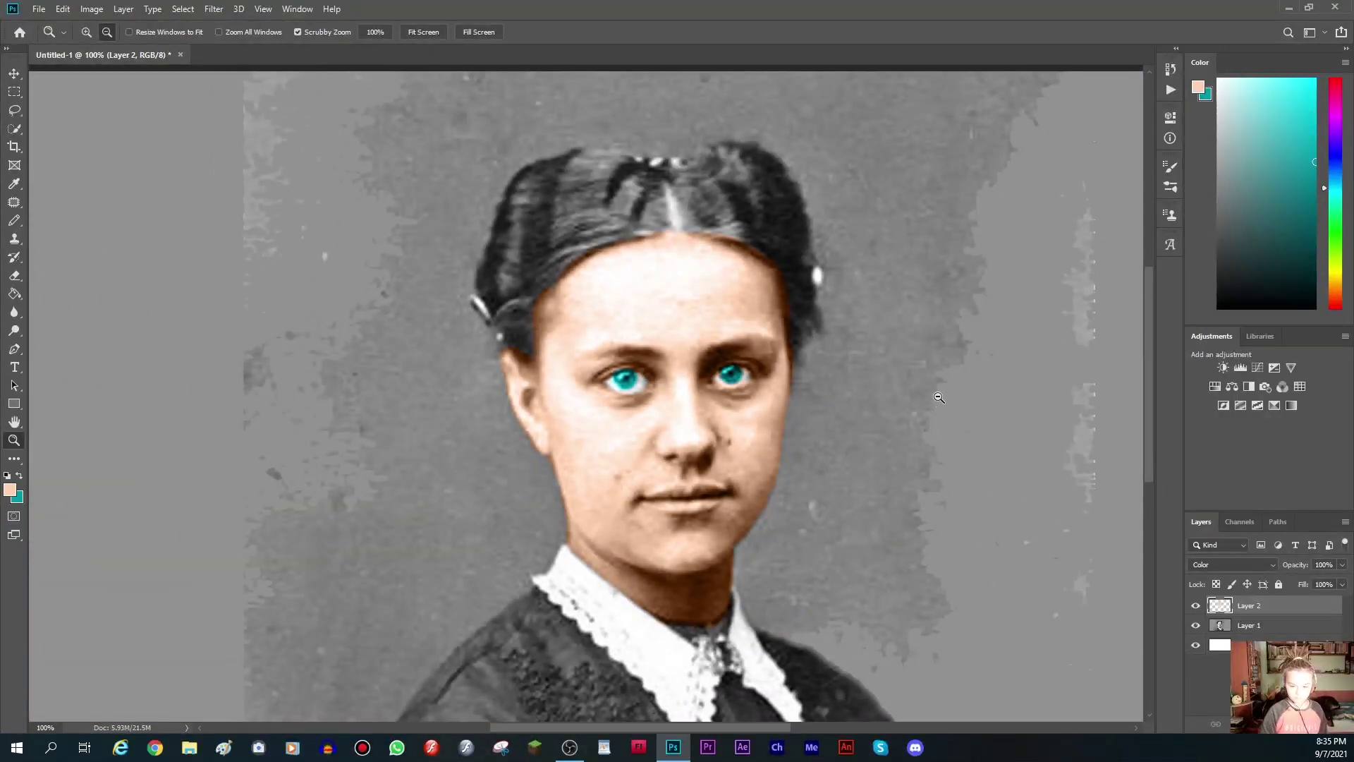
click(14, 220)
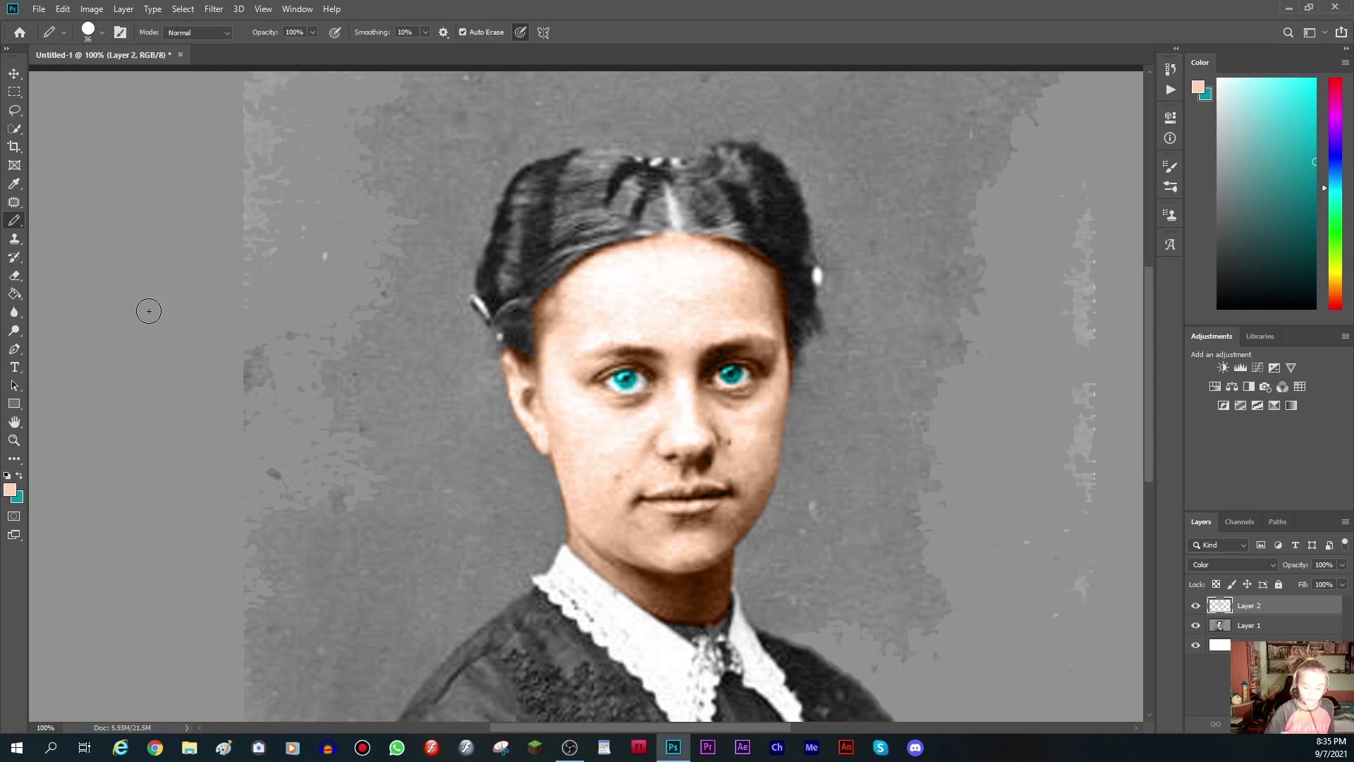
drag(1337, 268, 1346, 294)
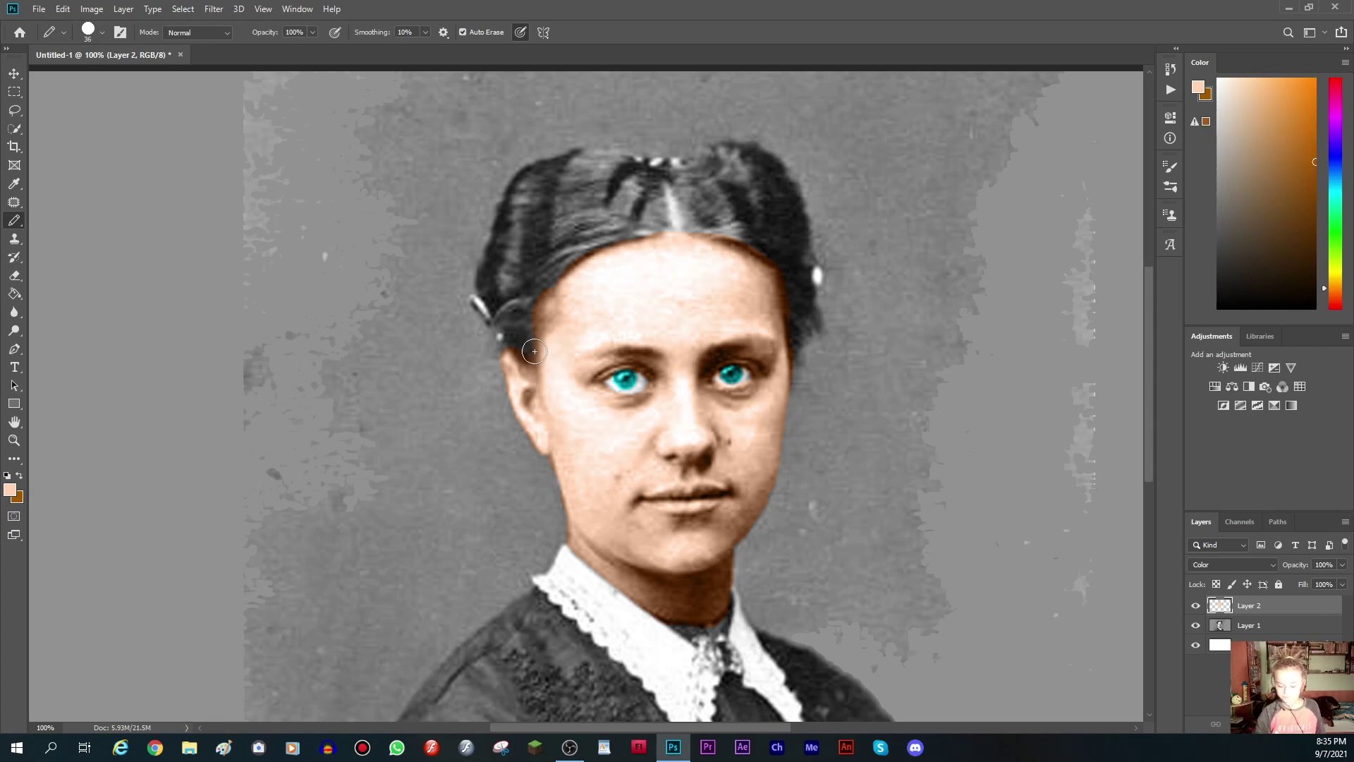
mouse_move(510, 346)
mouse_down()
mouse_move(482, 289)
mouse_move(510, 200)
mouse_move(536, 170)
mouse_move(613, 158)
mouse_up()
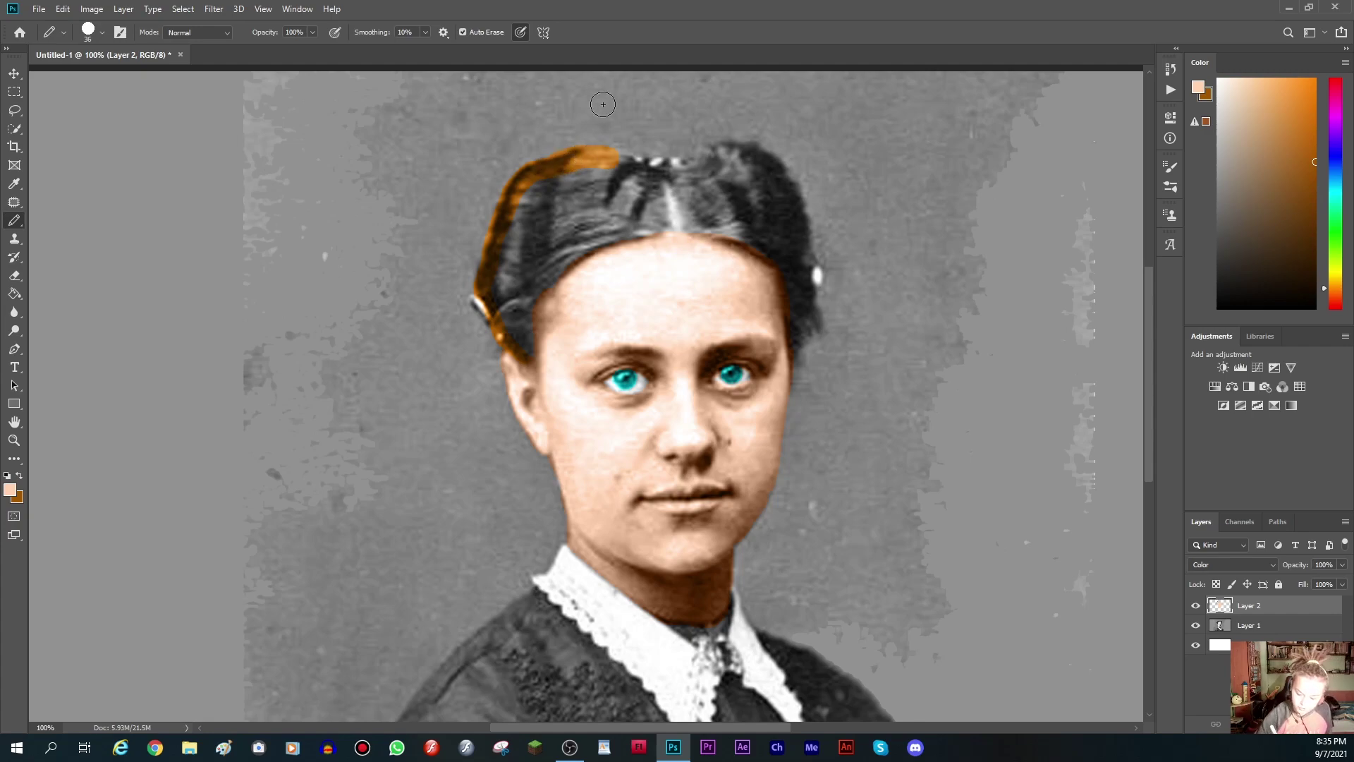
mouse_move(613, 156)
mouse_down()
mouse_move(707, 168)
mouse_move(709, 149)
mouse_move(764, 152)
mouse_move(792, 187)
mouse_move(811, 293)
mouse_move(814, 323)
mouse_move(790, 355)
mouse_up()
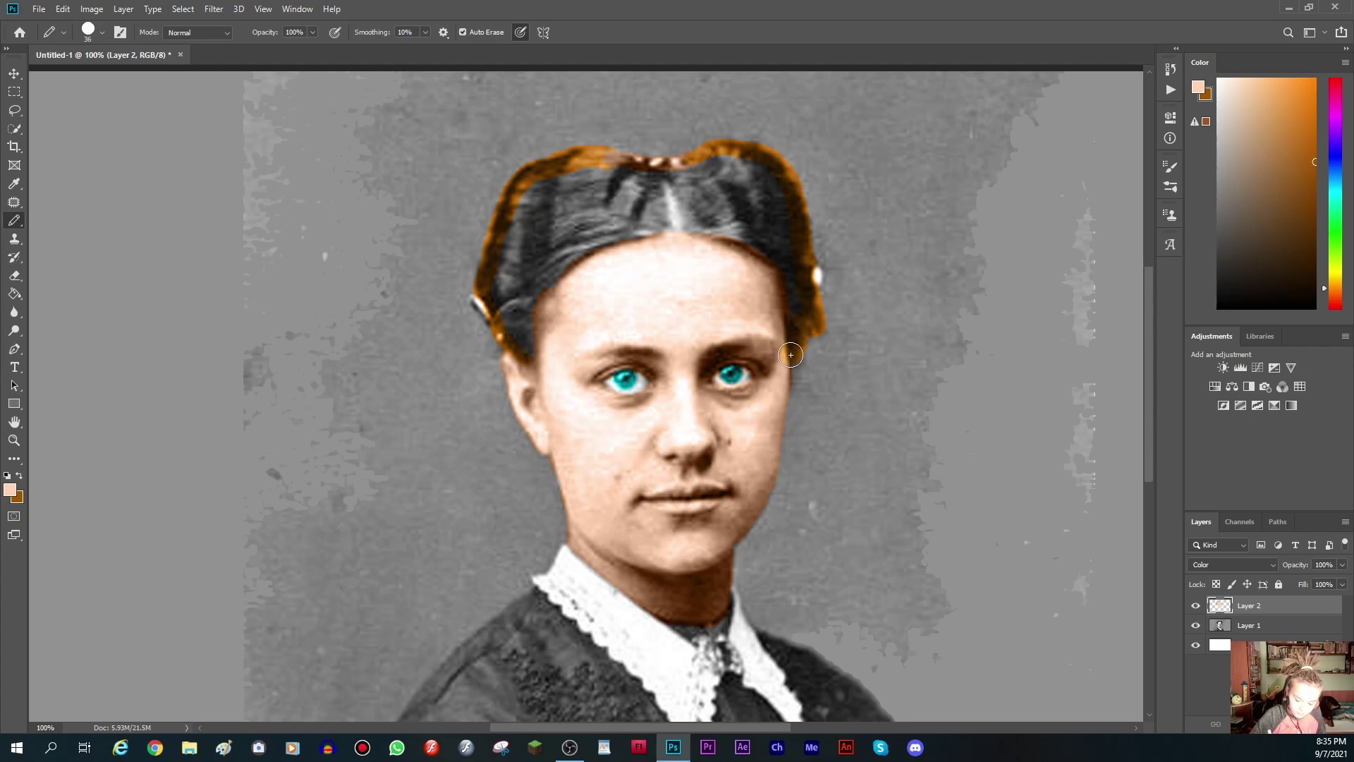
click(14, 293)
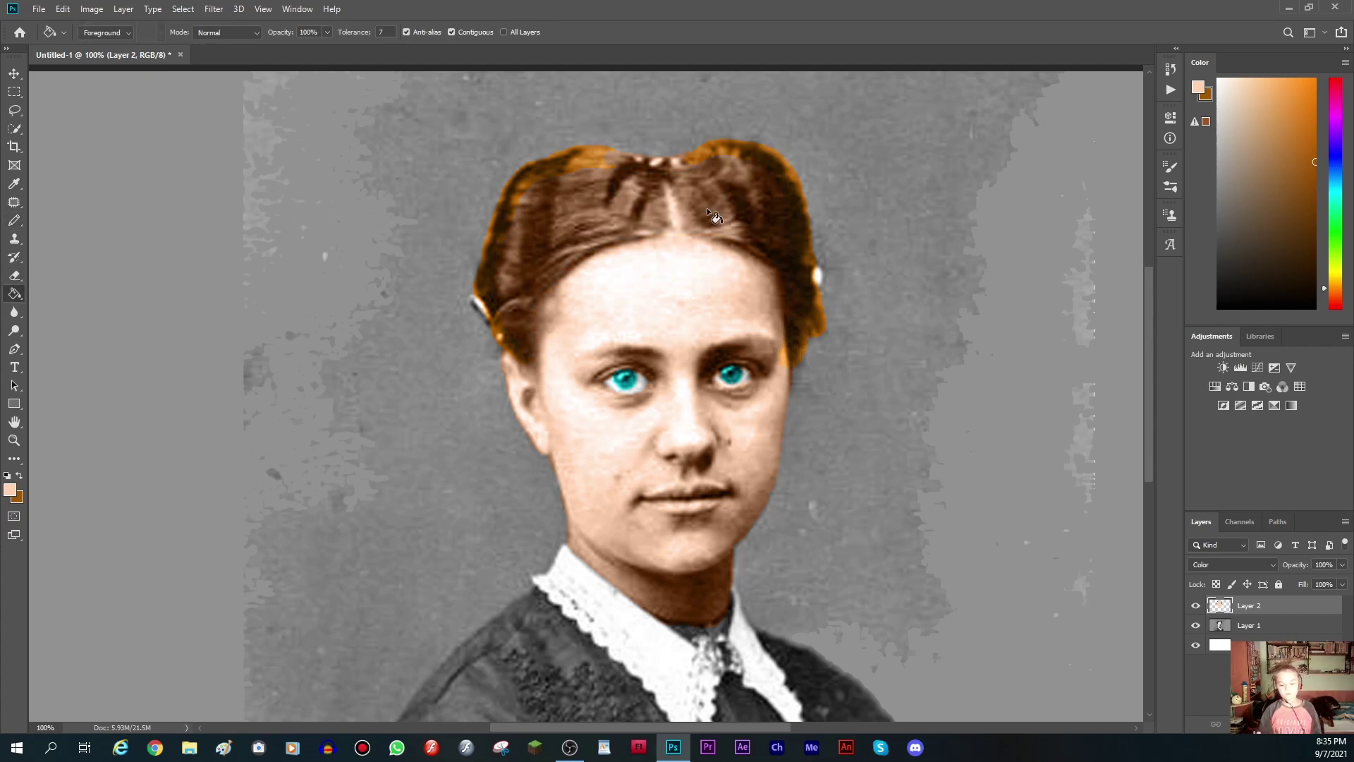
Set the foreground colour to auburn a25700 and scroll down to show the dress
click(1202, 86)
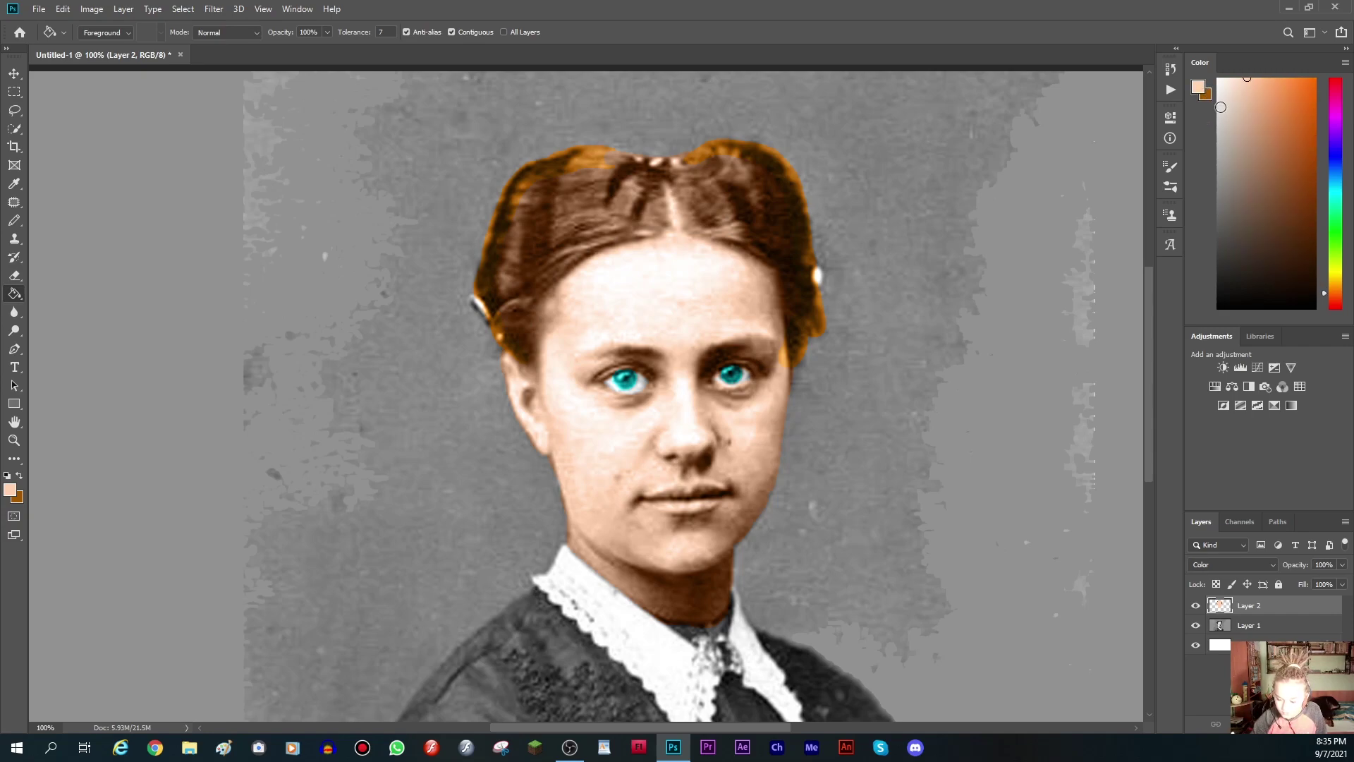
click(1204, 92)
click(1208, 92)
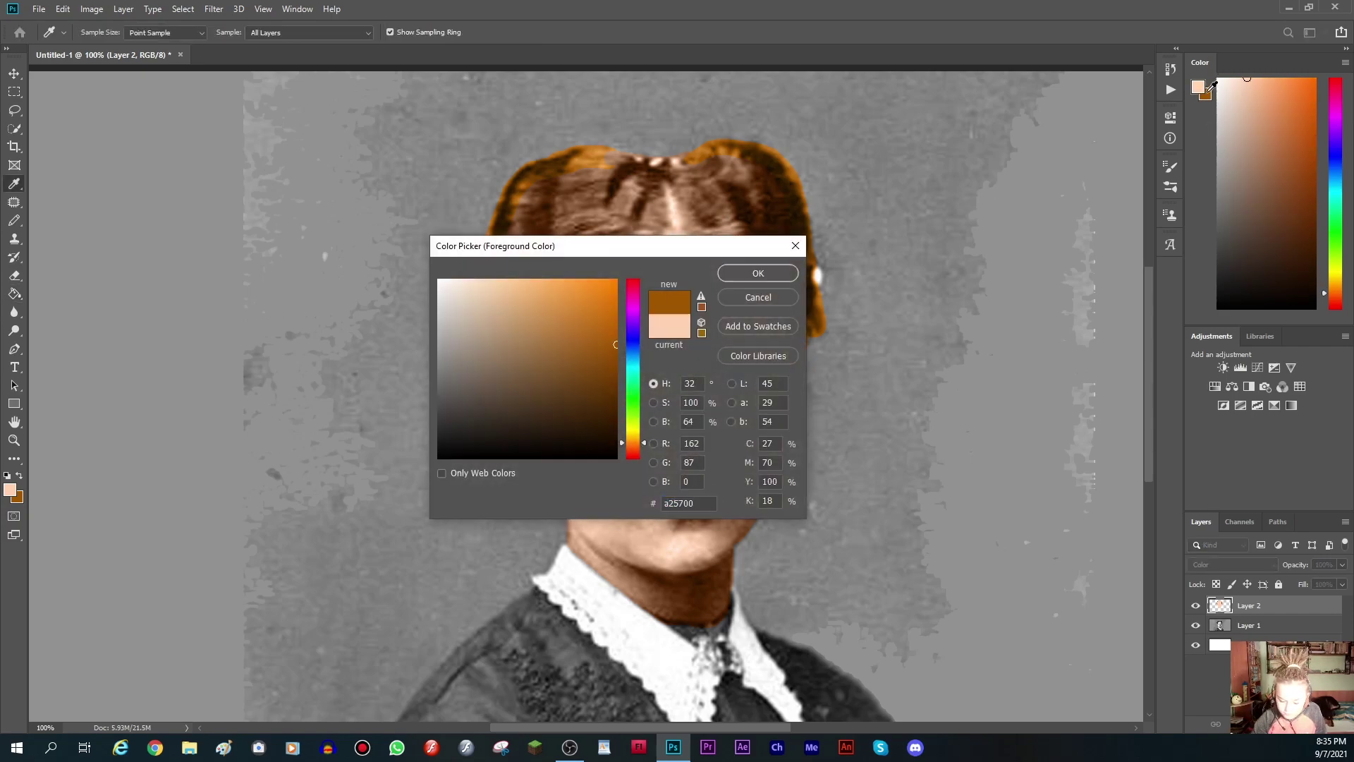
click(749, 275)
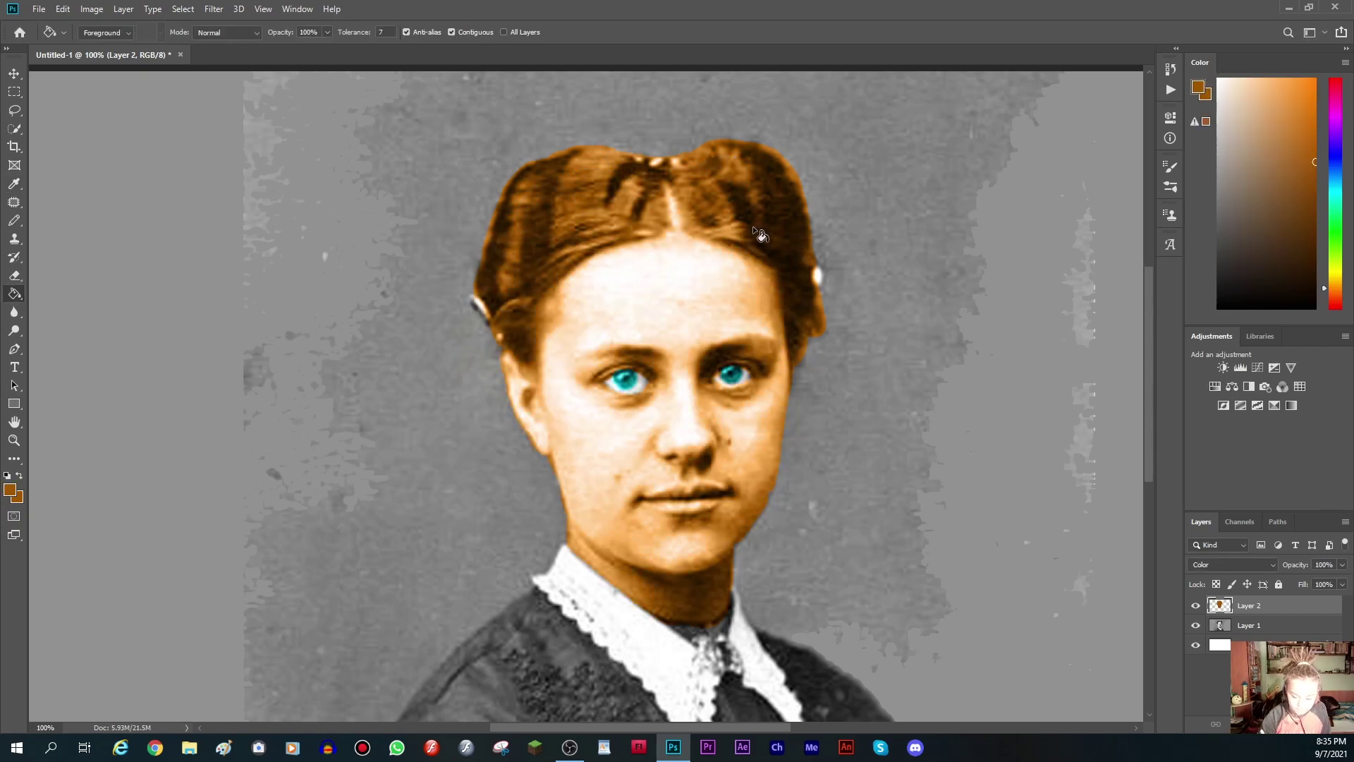
key(ctrl+z)
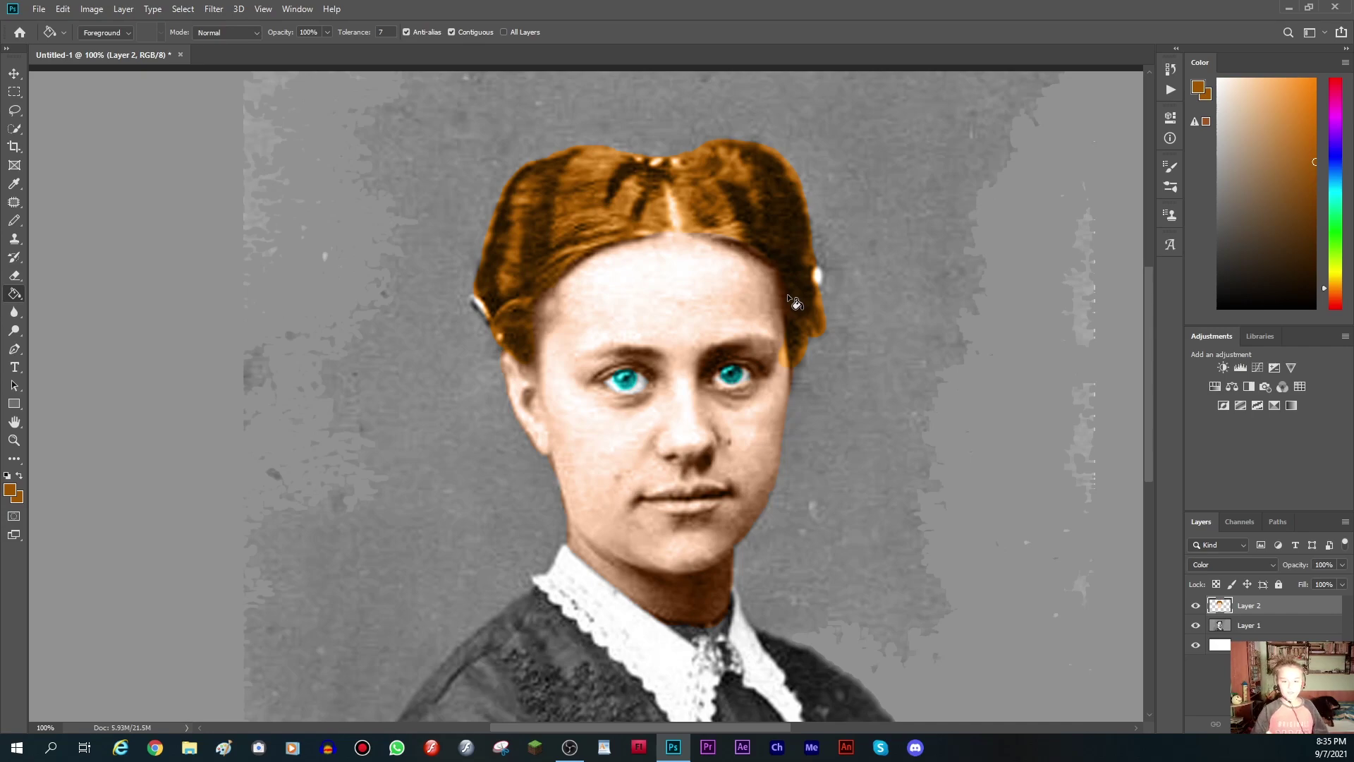
drag(1153, 363, 1153, 420)
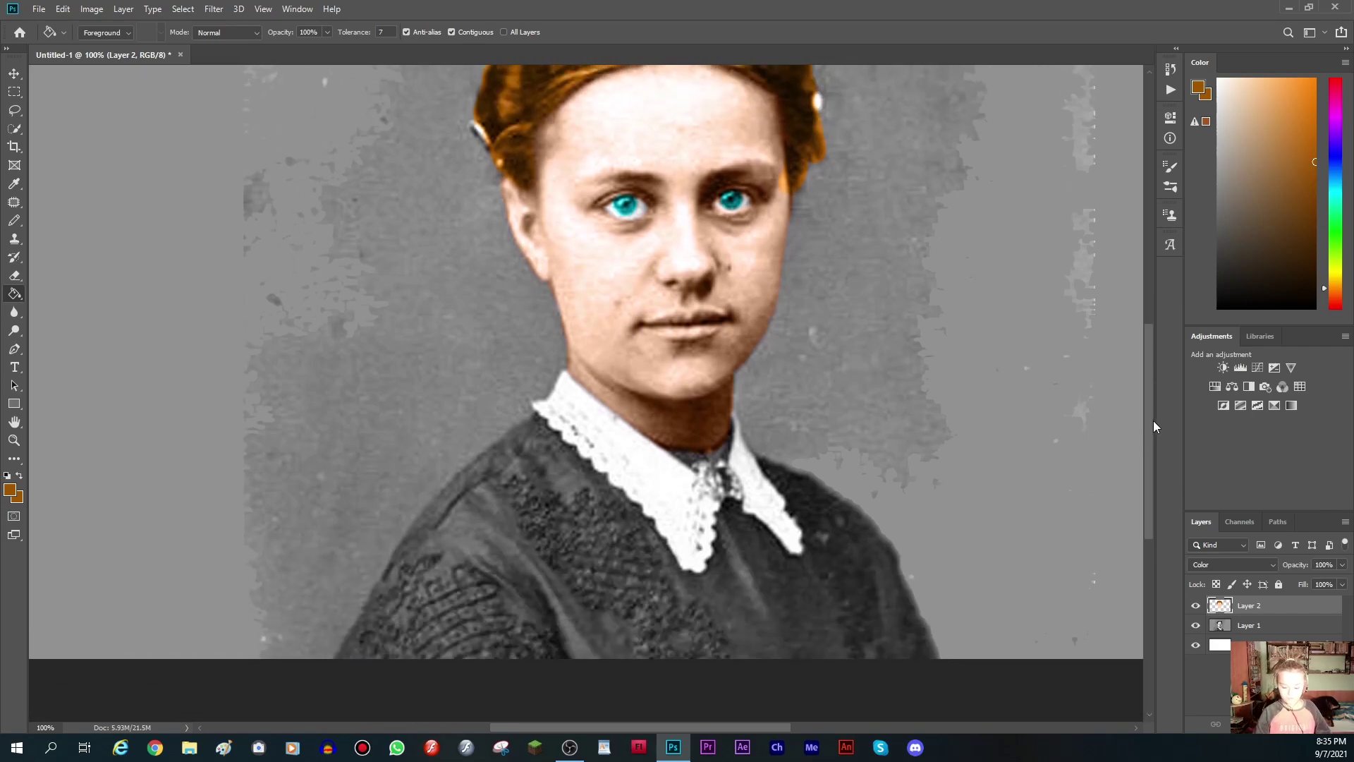
Pick a dark blue and, with the Pencil, paint a stroke across the neck above the collar
click(1339, 156)
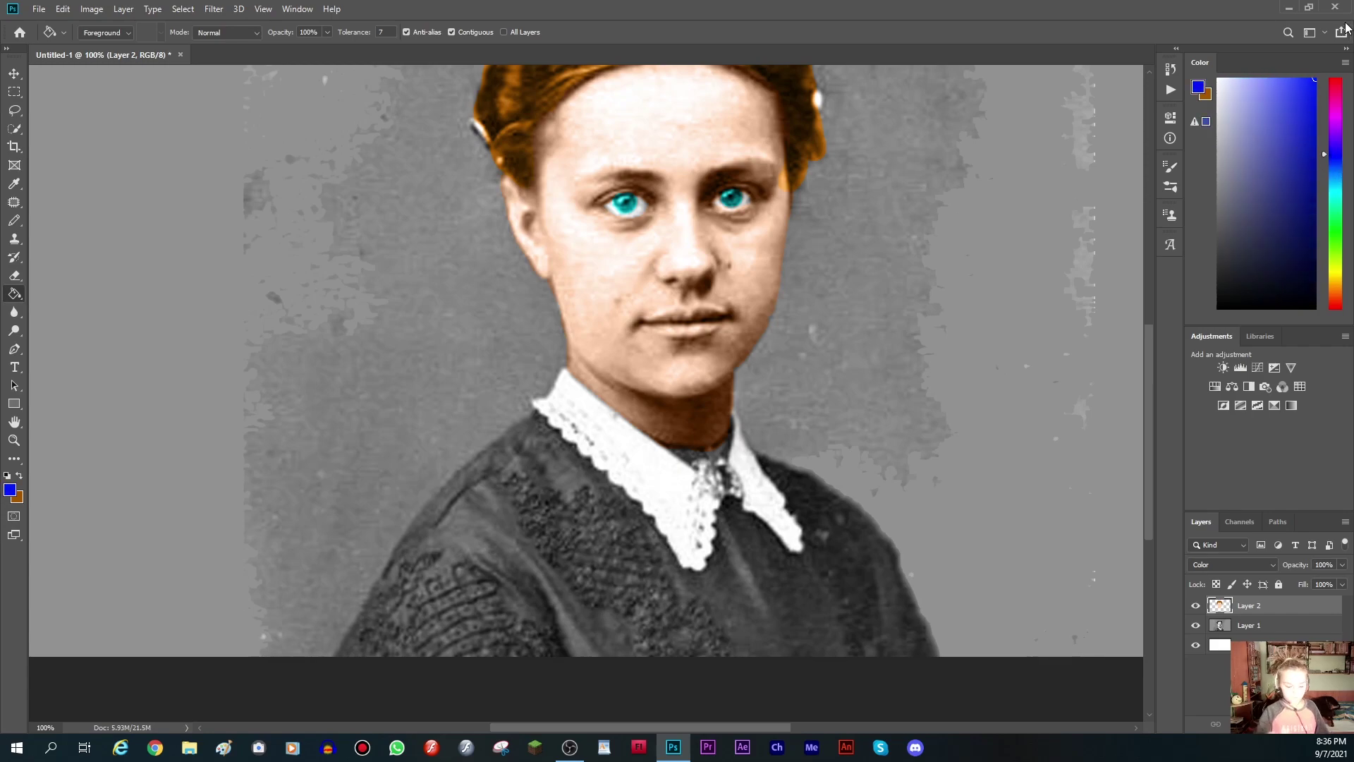
click(23, 224)
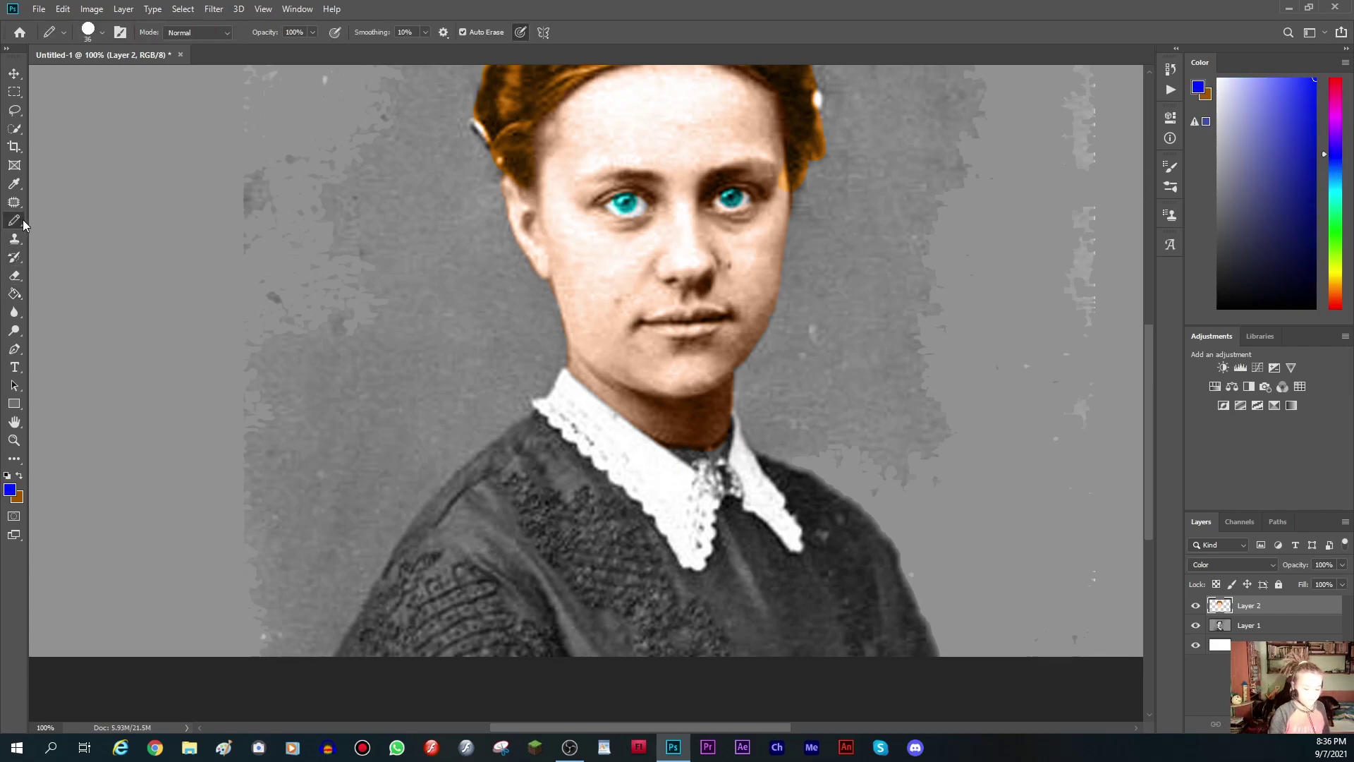
mouse_move(695, 455)
mouse_down()
mouse_move(680, 455)
mouse_move(723, 445)
mouse_up()
key(ctrl+z)
click(1315, 177)
mouse_move(697, 463)
mouse_down()
mouse_move(681, 456)
mouse_move(725, 450)
mouse_up()
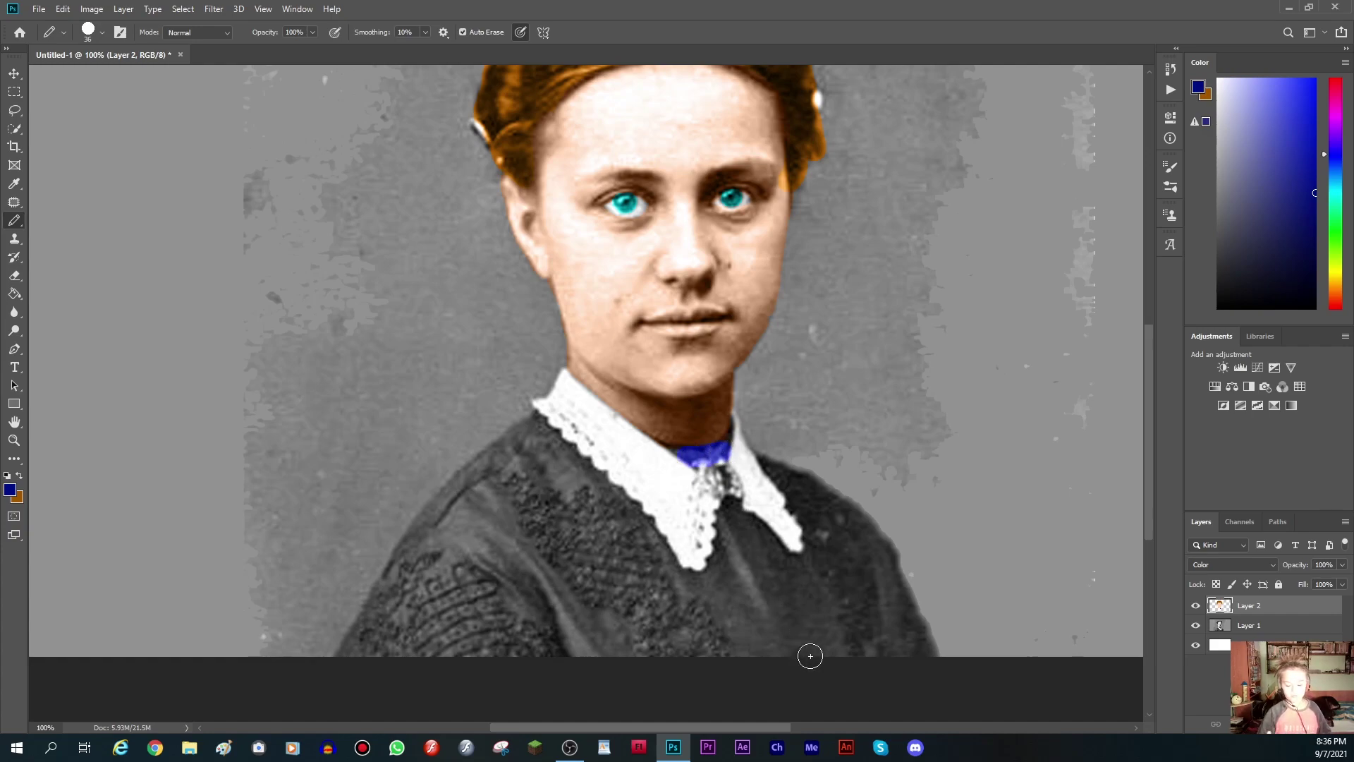
Trace the left and right shoulder edges of the dress in blue down to the image bottom
mouse_move(540, 406)
mouse_down()
mouse_move(471, 466)
mouse_move(385, 580)
mouse_up()
drag(424, 520, 342, 660)
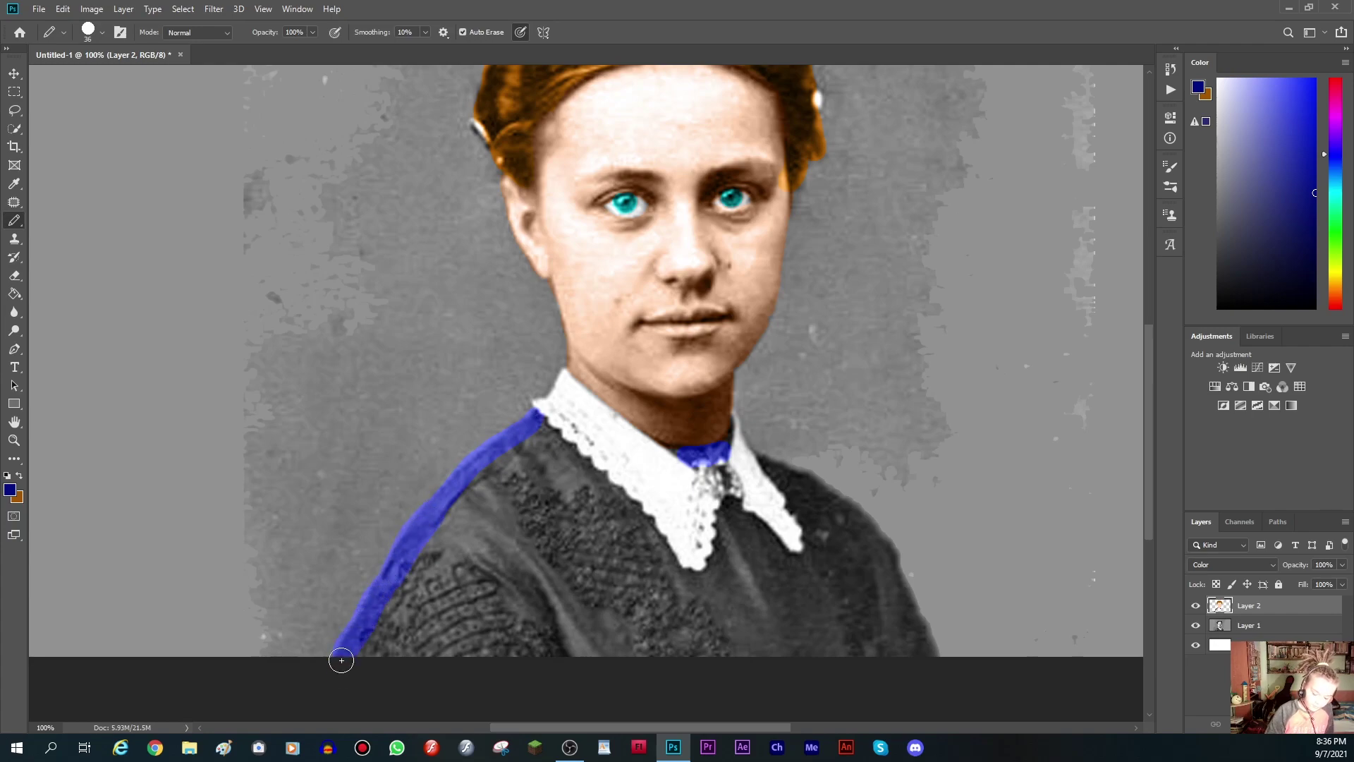
mouse_move(756, 455)
mouse_down()
mouse_move(850, 512)
mouse_move(897, 591)
mouse_up()
key(ctrl+z)
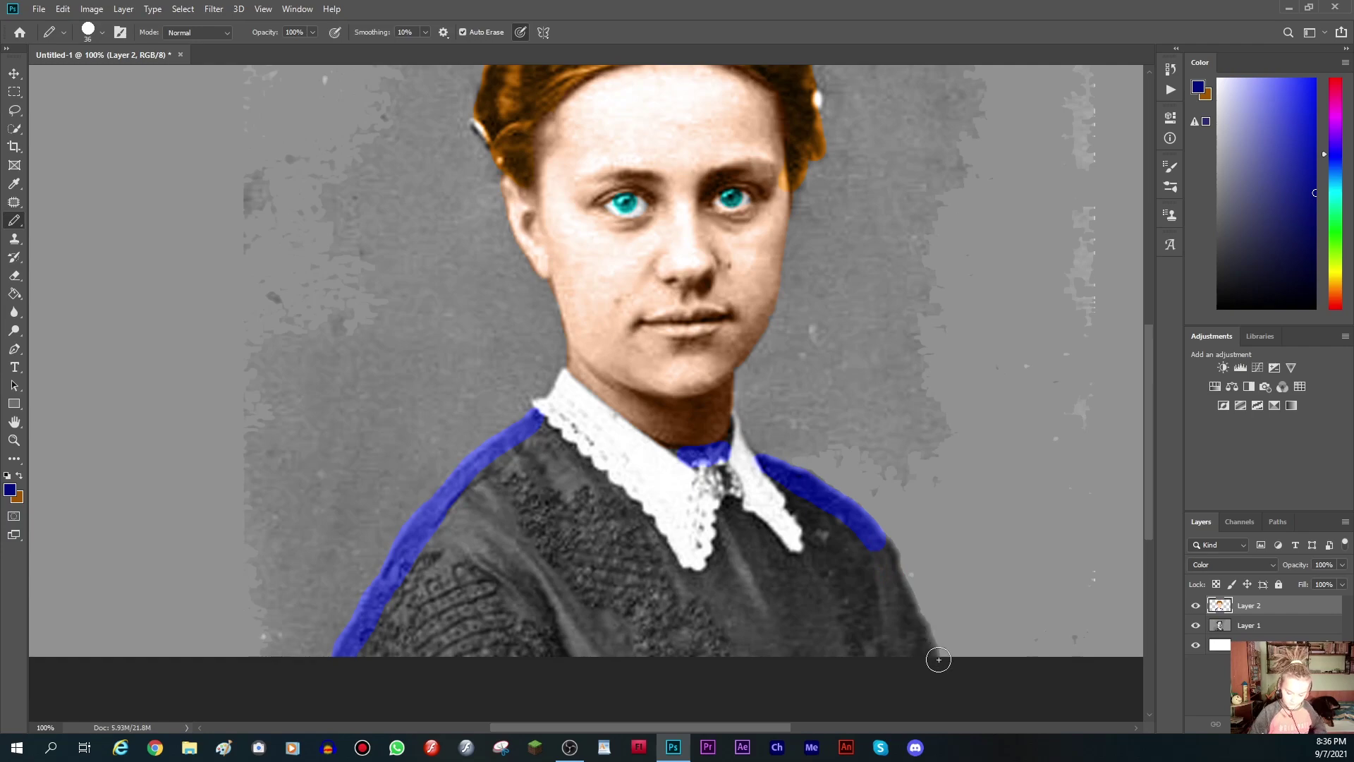
drag(934, 659, 870, 531)
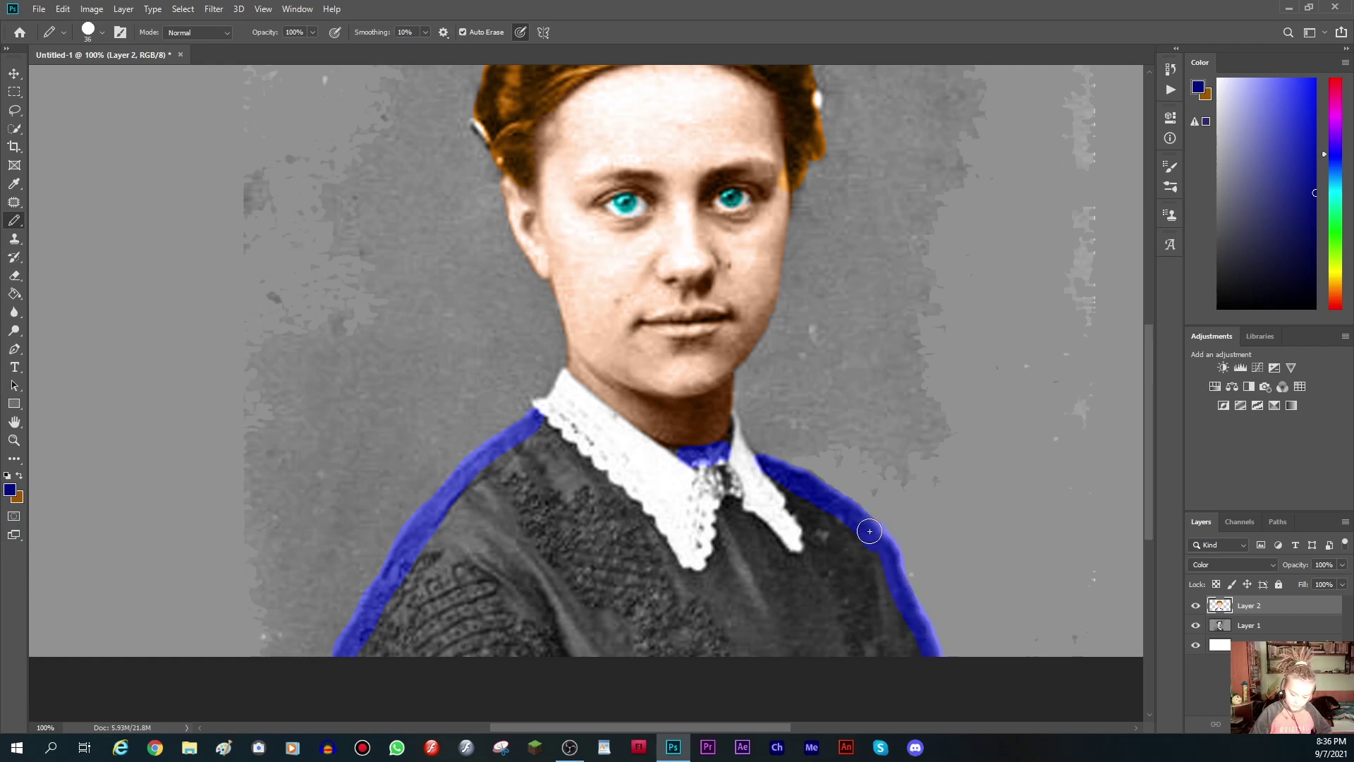
Try filling the dress blue with the Paint Bucket, undoing both fills that spill into the background
click(15, 294)
click(691, 615)
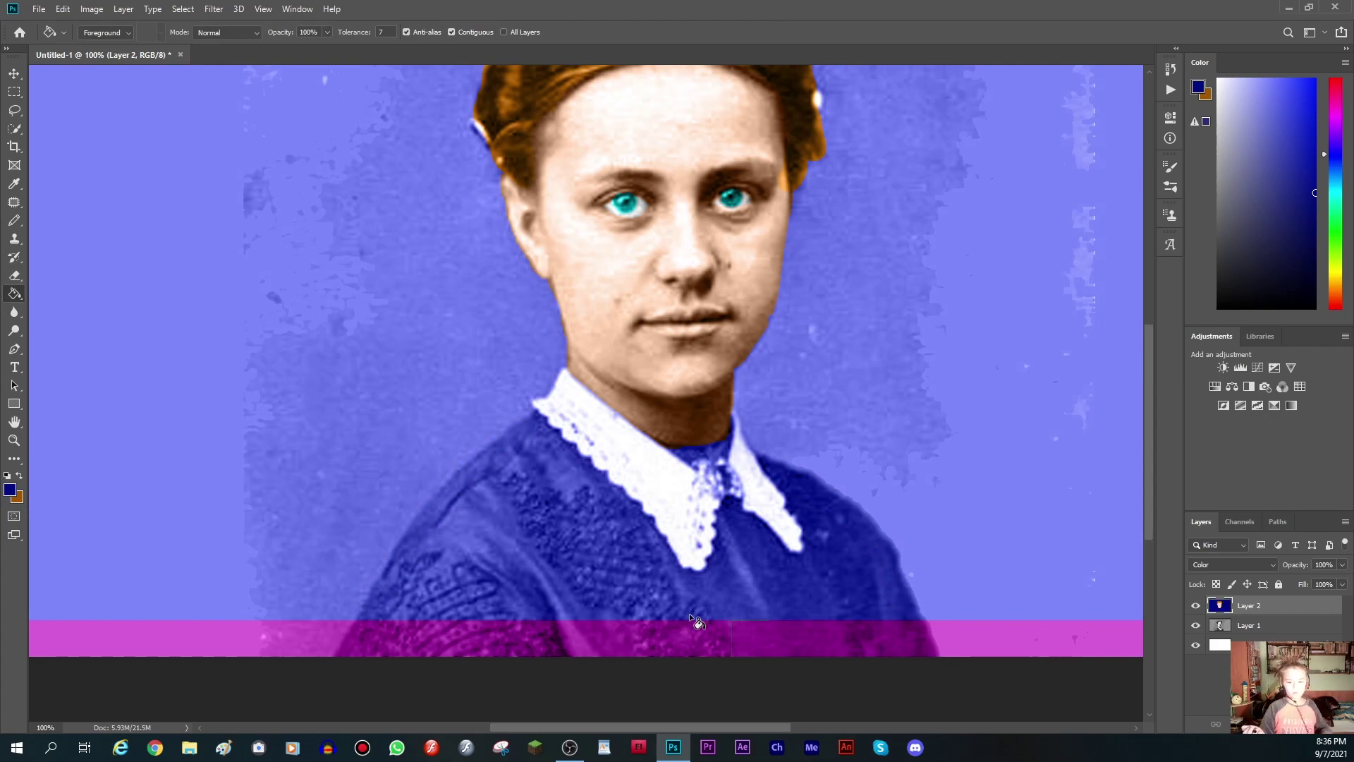
key(ctrl+z)
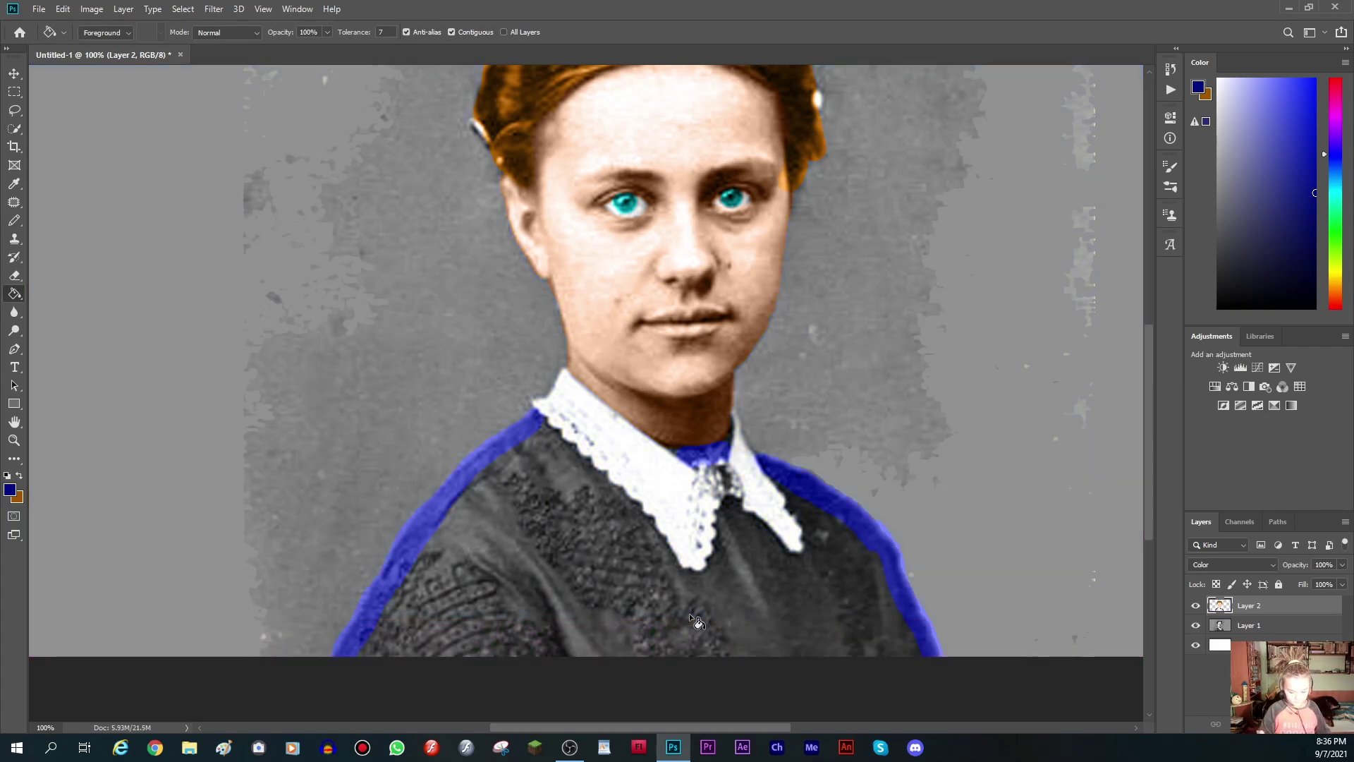
click(838, 613)
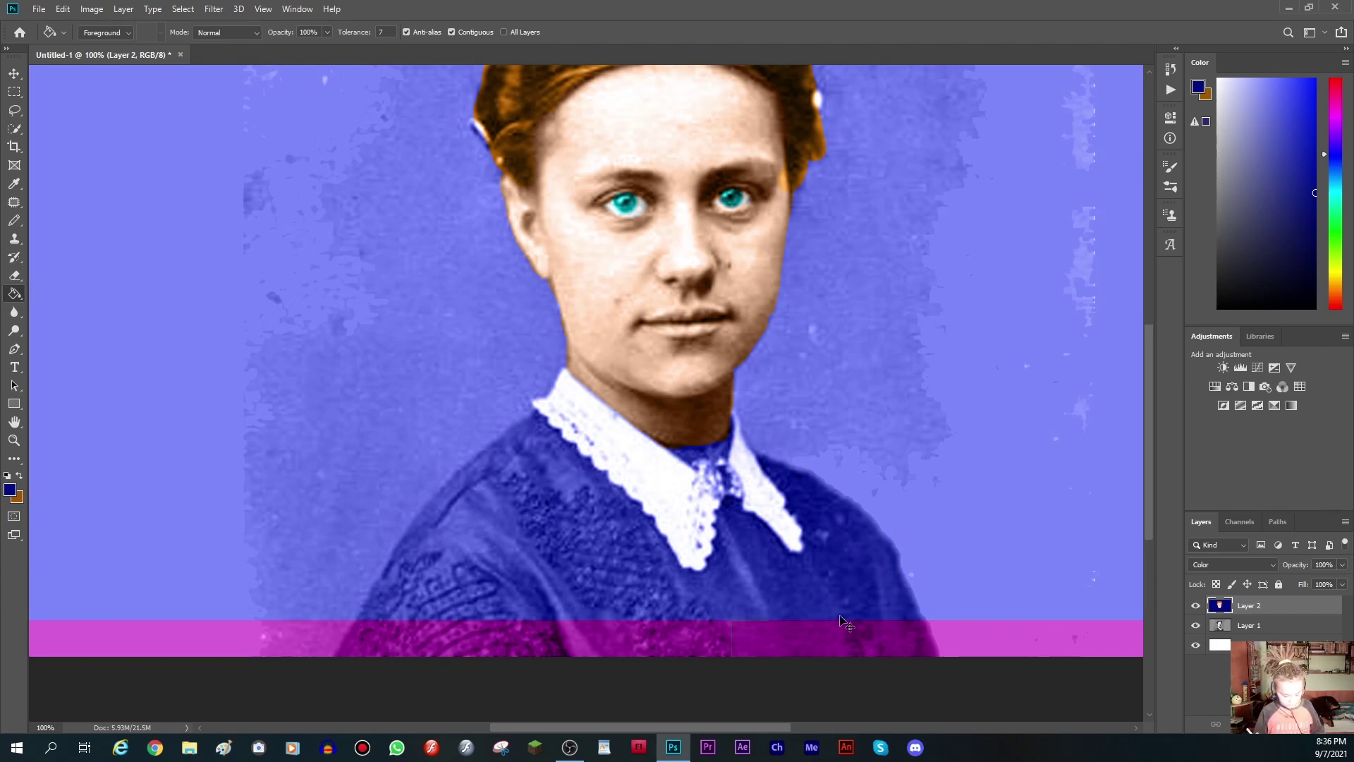
key(ctrl+z)
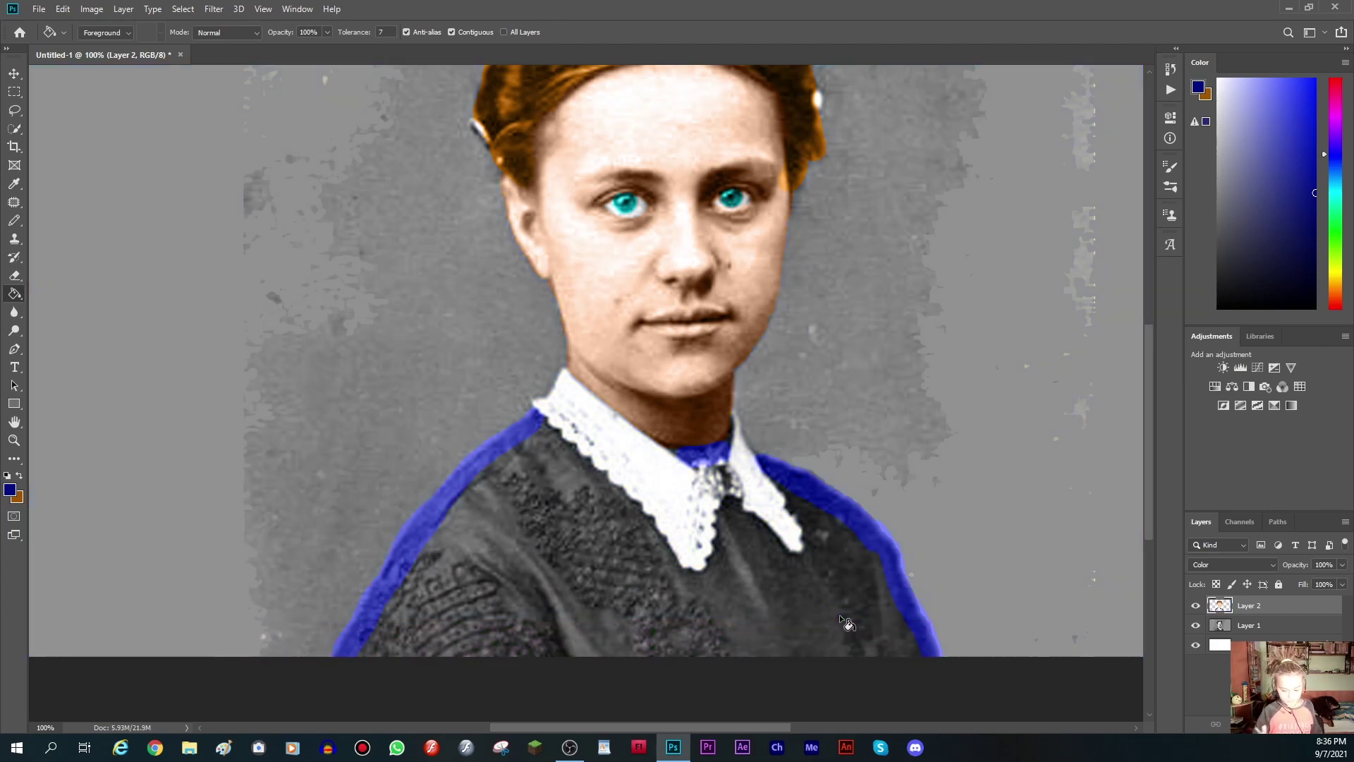
click(14, 220)
Seal the dress outline gaps along its right edge and the collar's left edge, then choose green
mouse_move(820, 549)
mouse_down()
mouse_move(779, 480)
mouse_move(814, 556)
mouse_move(805, 537)
mouse_move(811, 552)
mouse_move(794, 561)
mouse_move(730, 503)
mouse_move(711, 569)
mouse_up()
drag(540, 423, 544, 432)
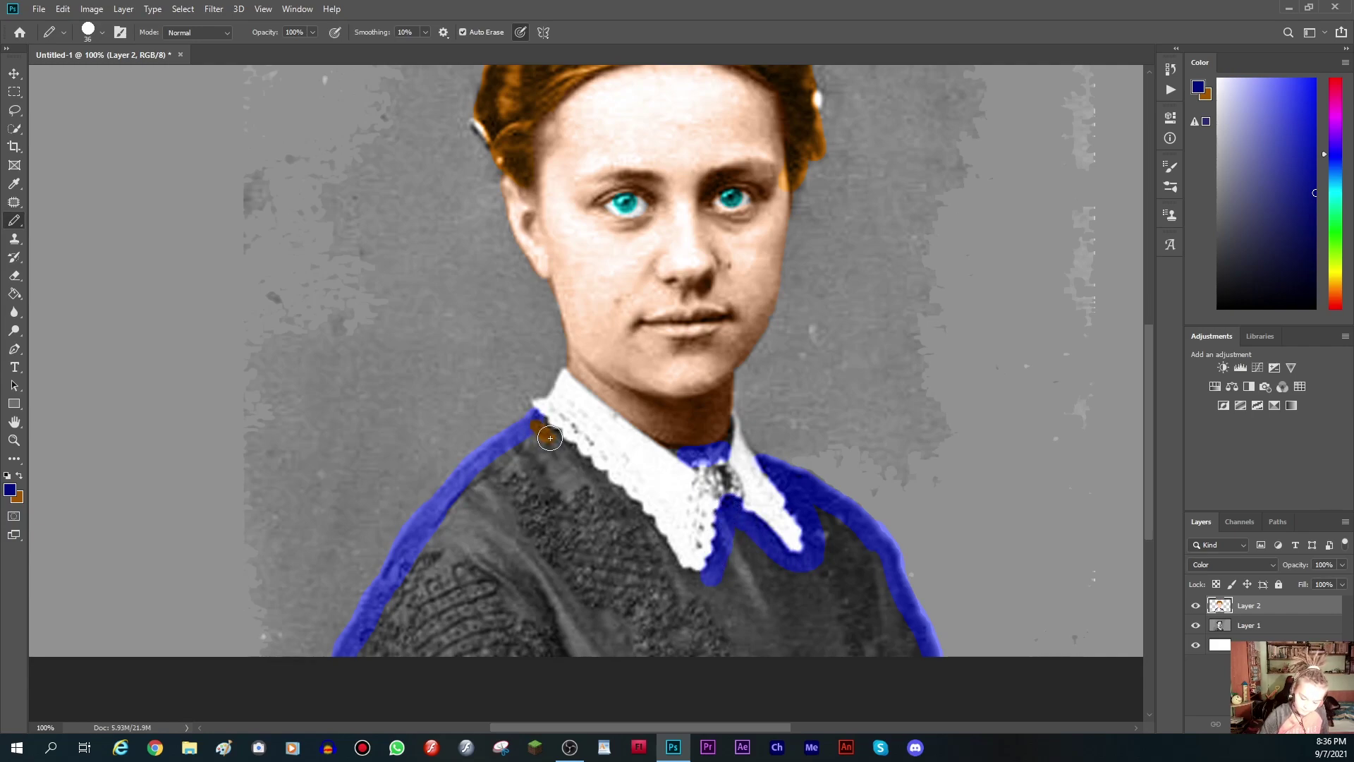
mouse_move(579, 474)
mouse_down()
mouse_move(535, 423)
mouse_move(710, 579)
mouse_up()
click(16, 296)
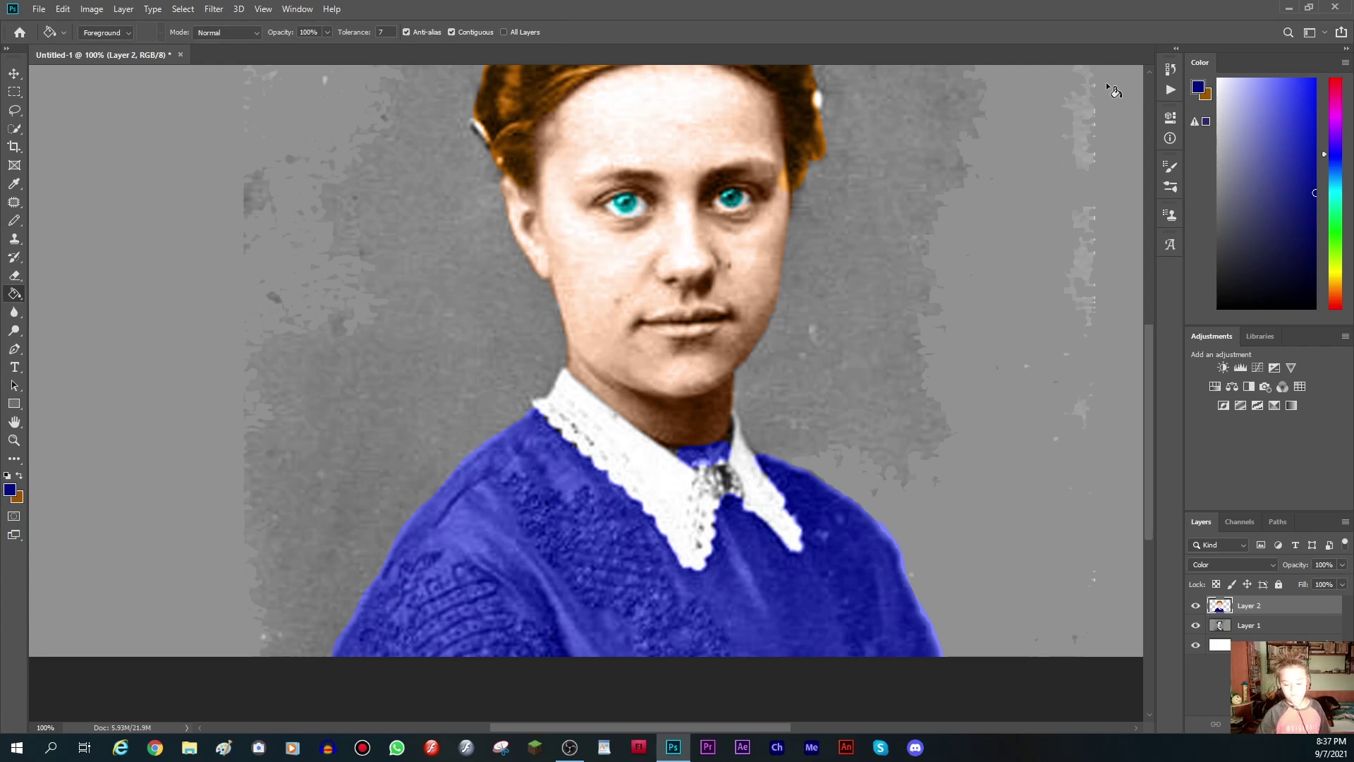
click(1336, 226)
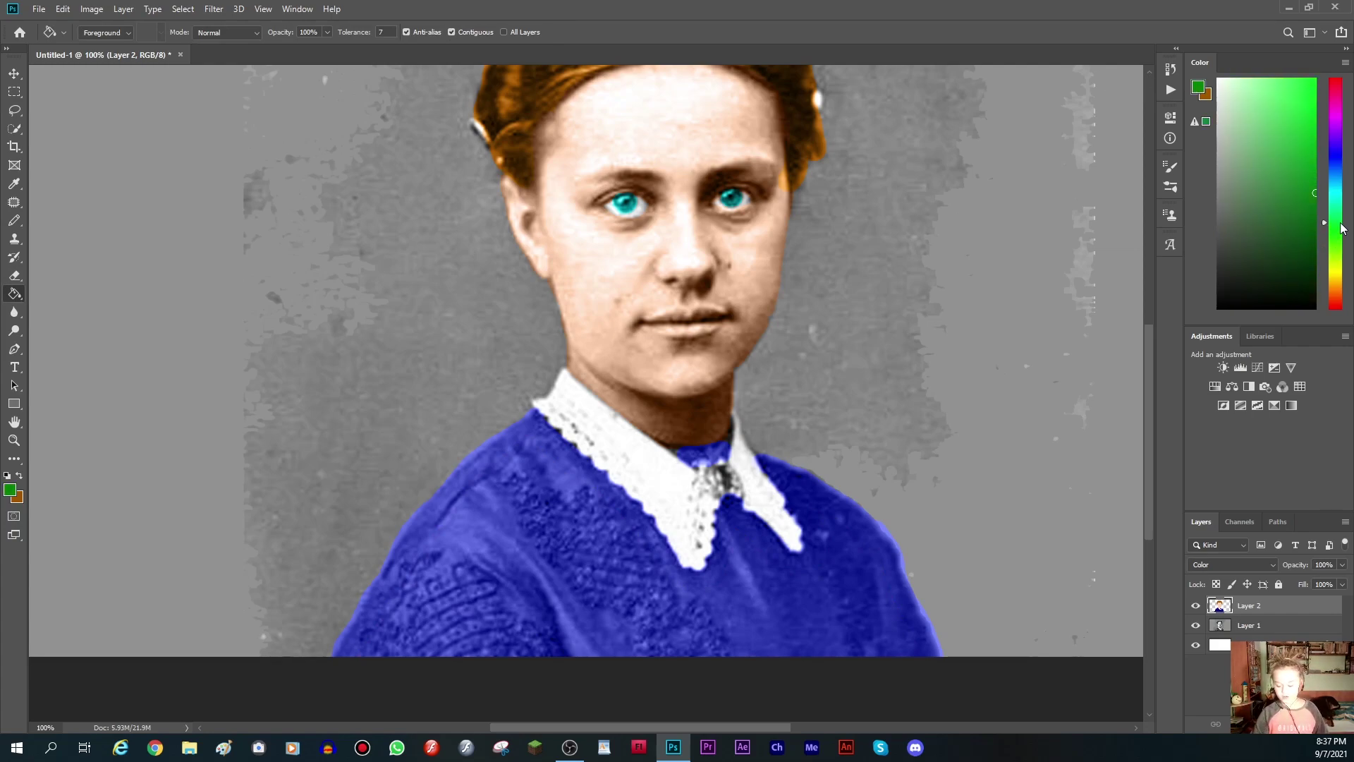
Adjust the green's brightness and seal both sides of the neck with green Pencil strokes
drag(1315, 192, 1348, 57)
drag(1312, 165, 1326, 164)
click(15, 221)
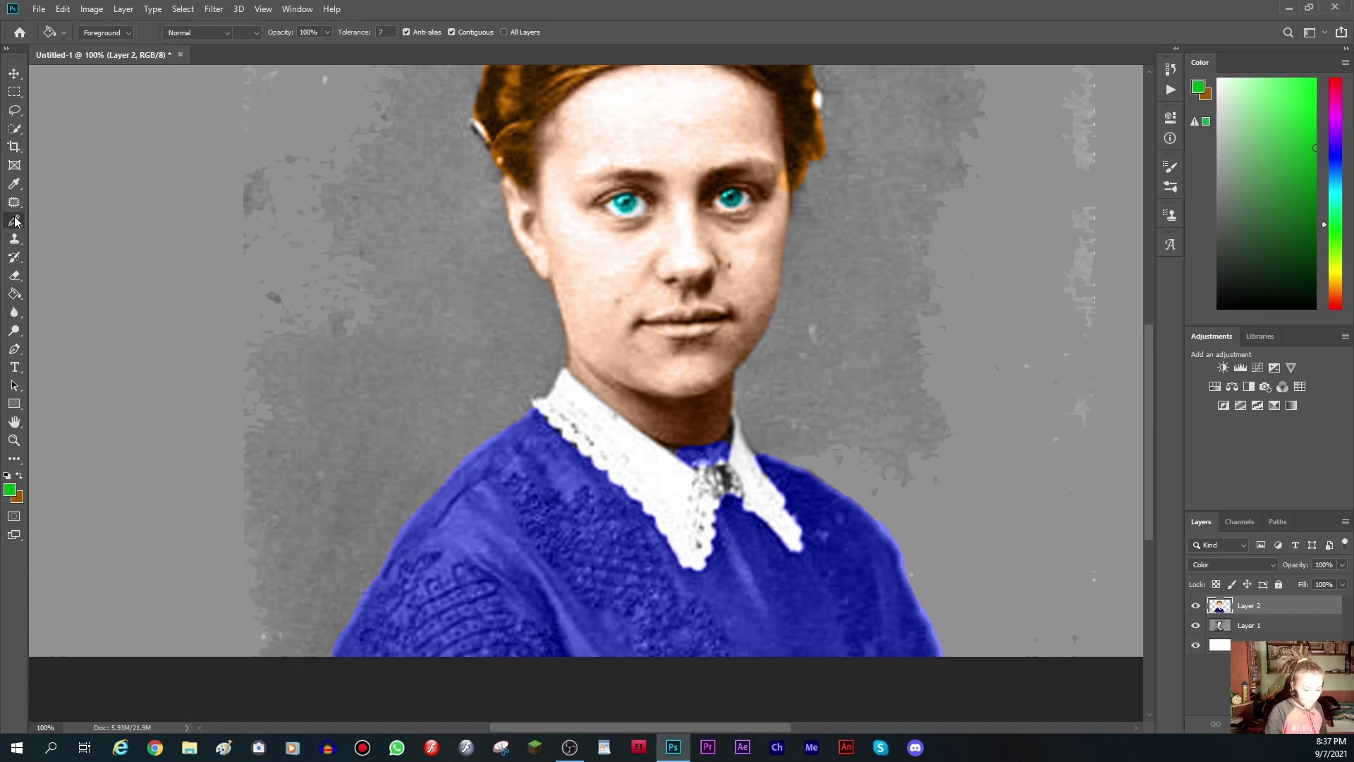
drag(526, 405, 563, 362)
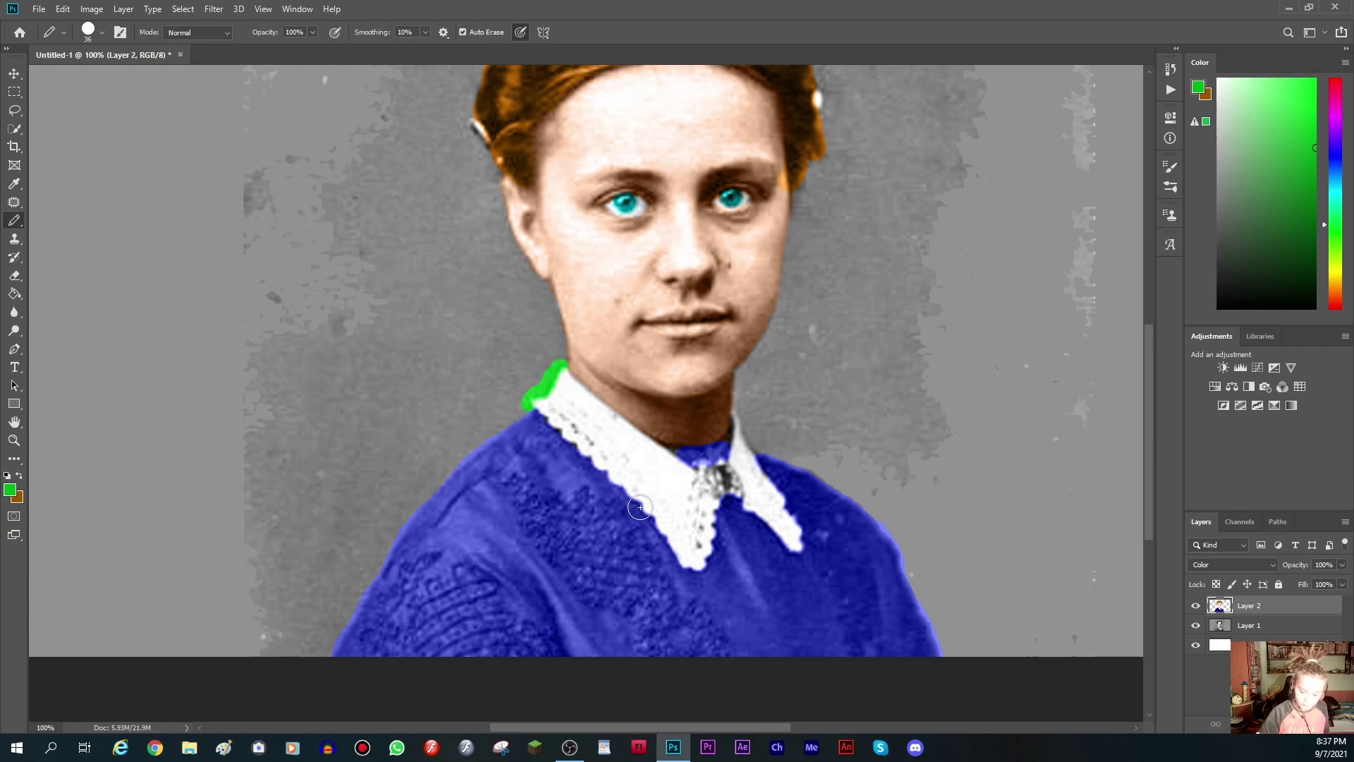
drag(739, 373, 765, 452)
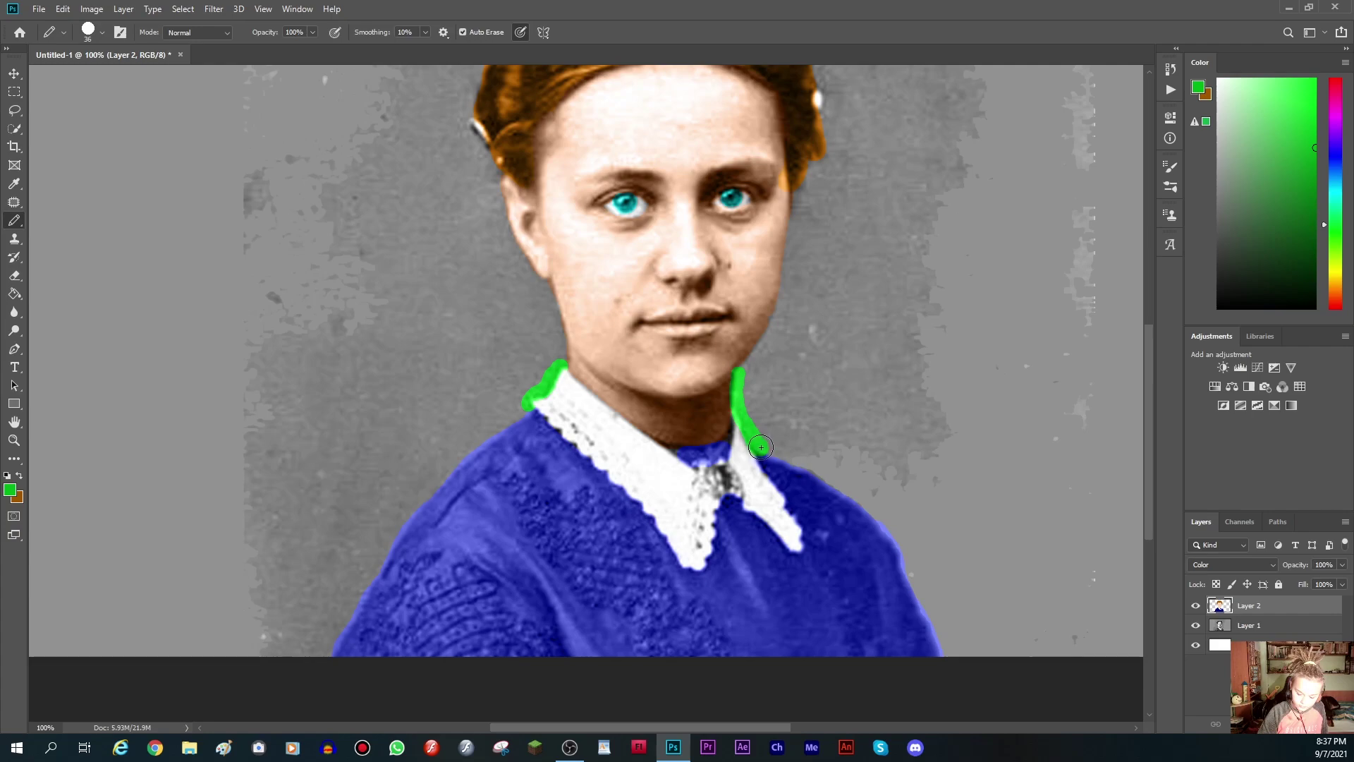
Fill the grey background green, then refill it with a duller medium green
click(14, 293)
click(278, 395)
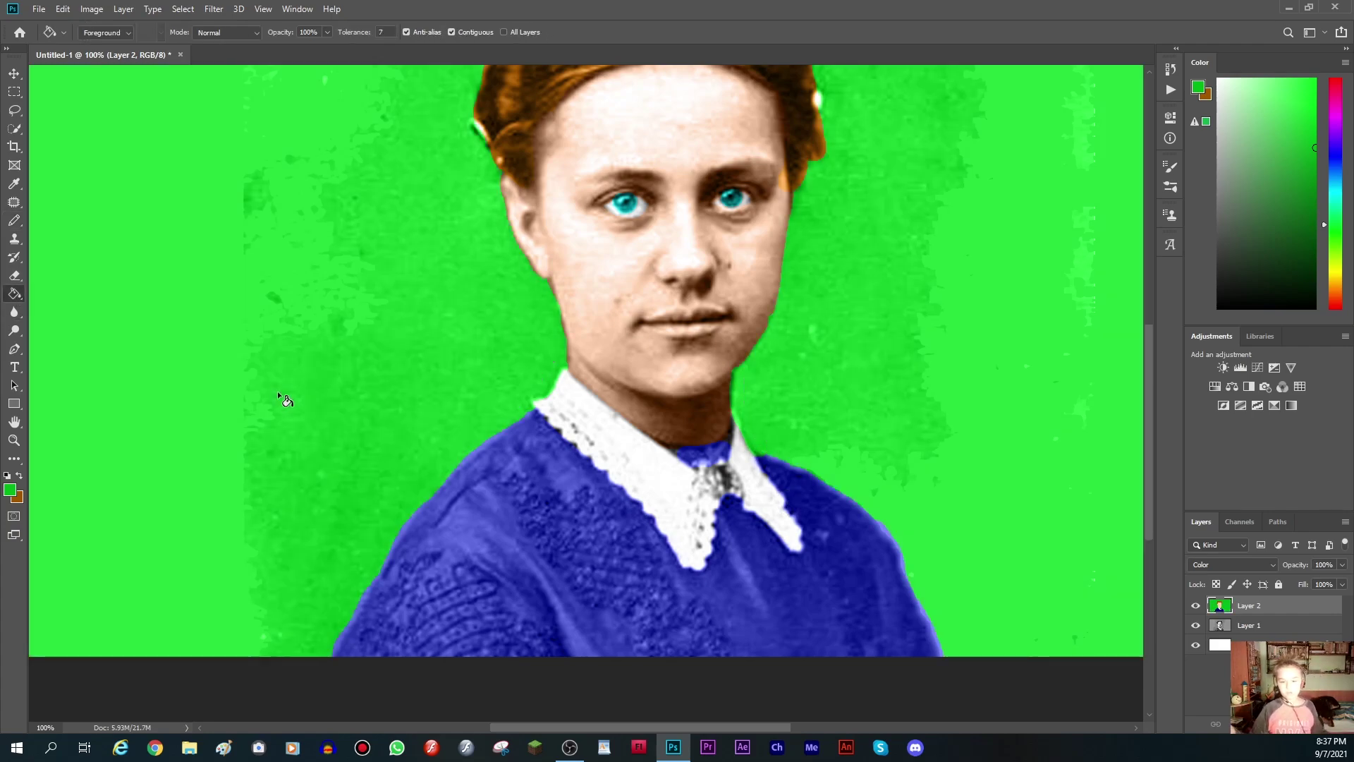
drag(1304, 149, 1315, 181)
click(937, 365)
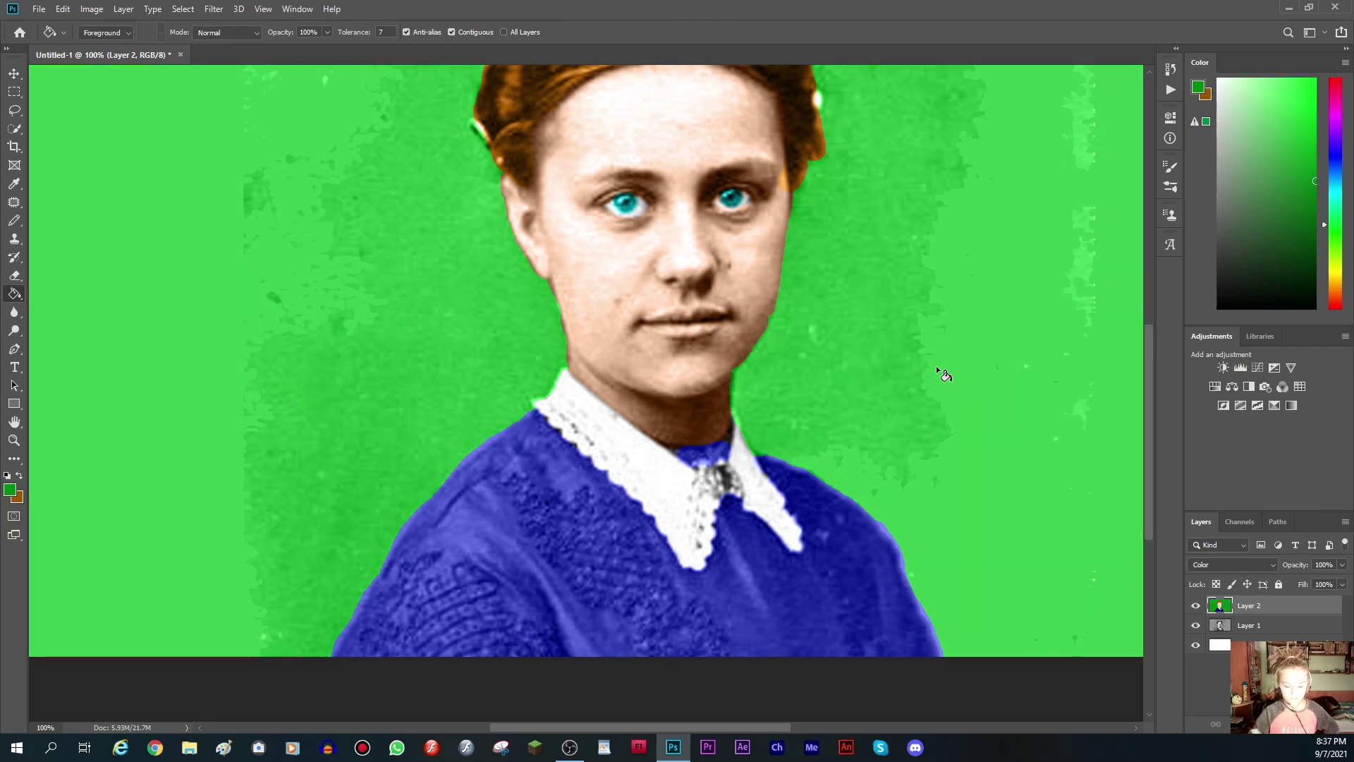
click(13, 441)
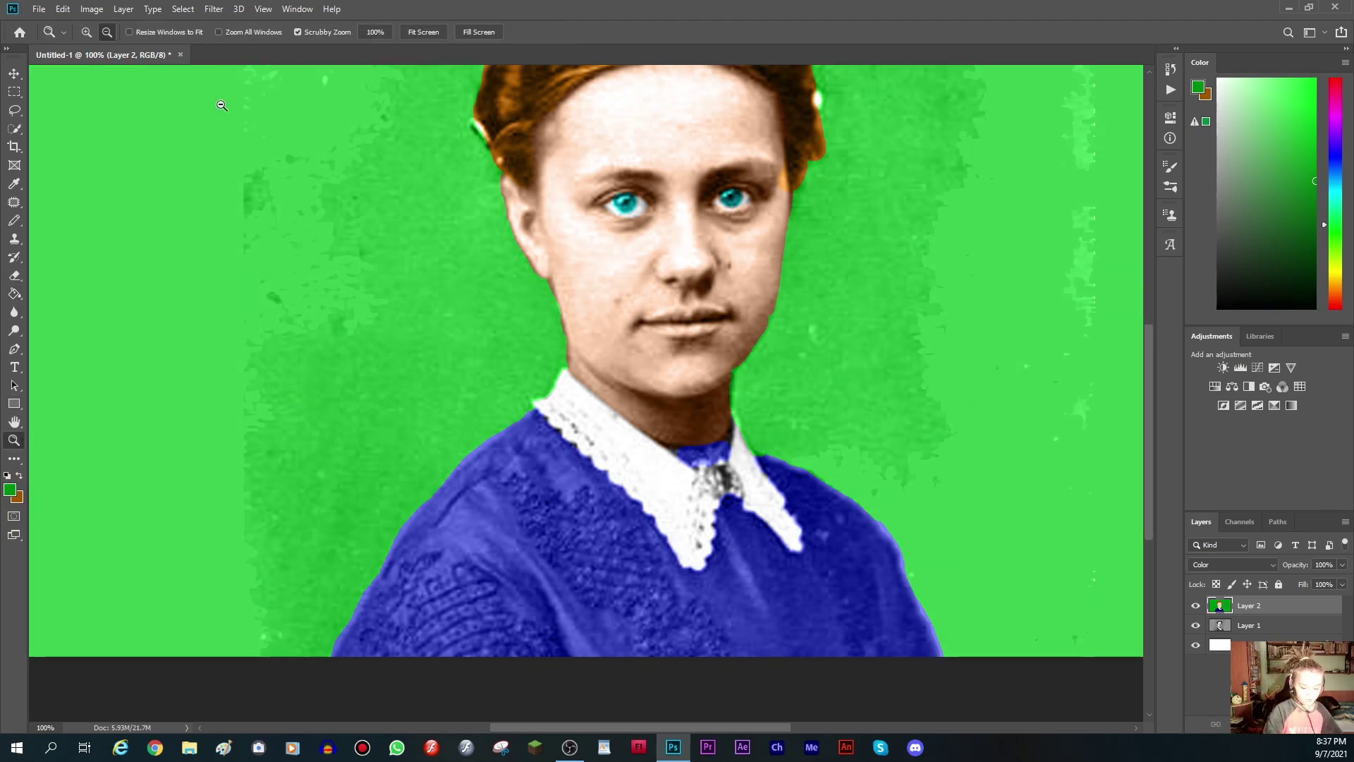
alt+click(757, 255)
alt+click(756, 254)
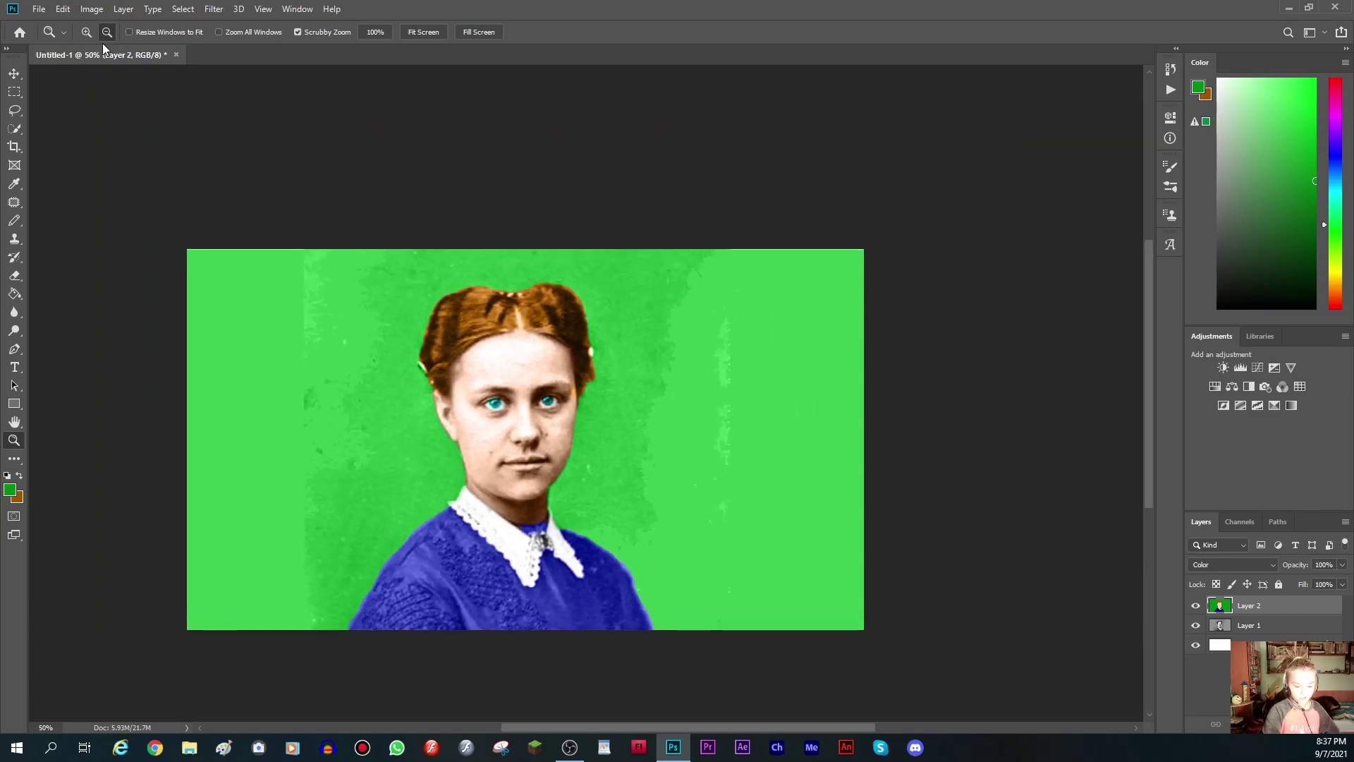
click(507, 445)
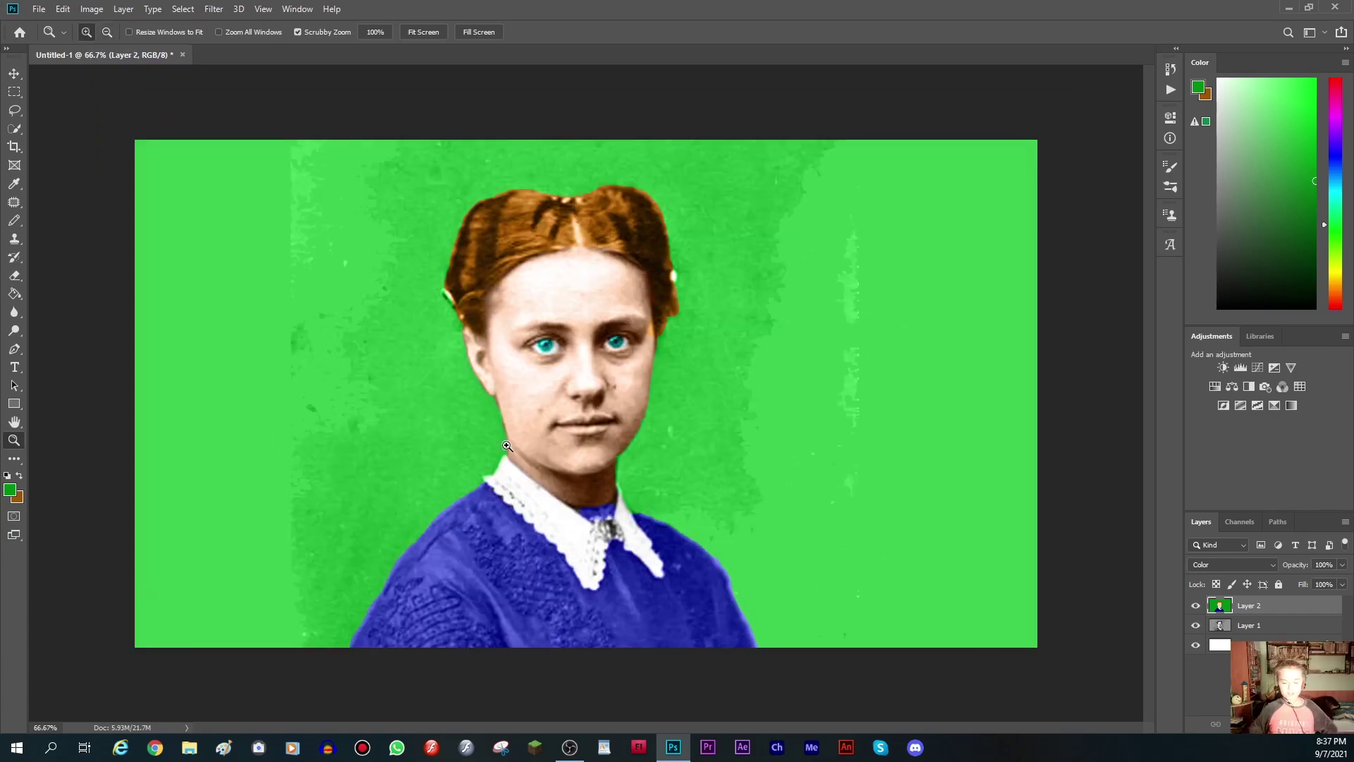